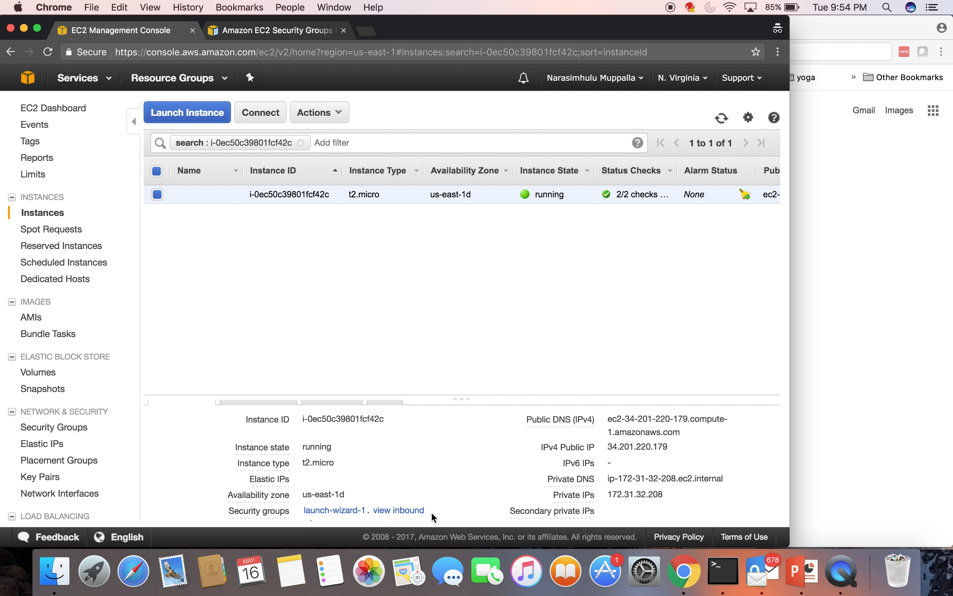
# Open the launch-wizard-1 security group from the instance details and review its inbound and outbound rules
pyautogui.moveTo(282, 516)
pyautogui.scroll(-3, 365, 510)
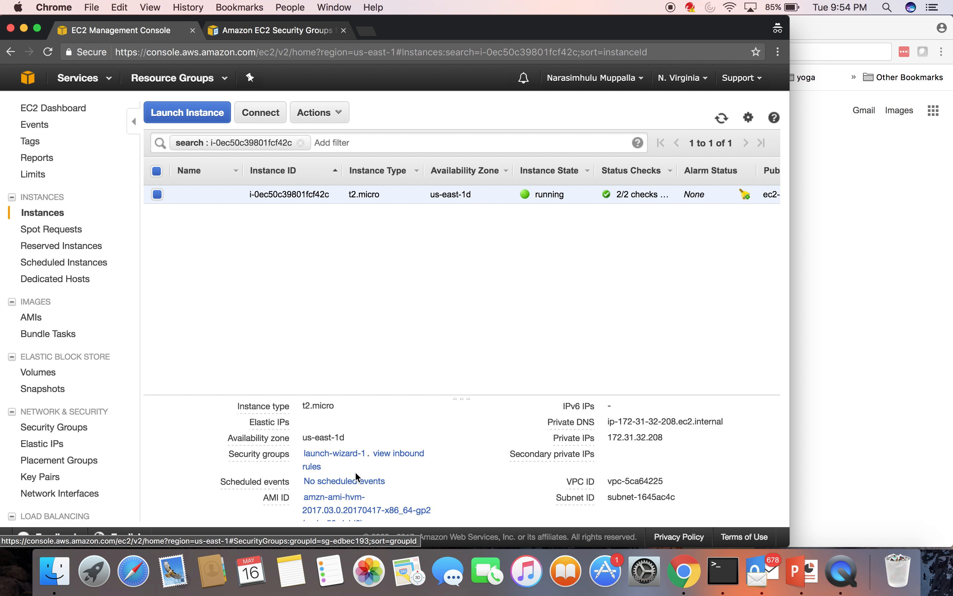
pyautogui.click(336, 454)
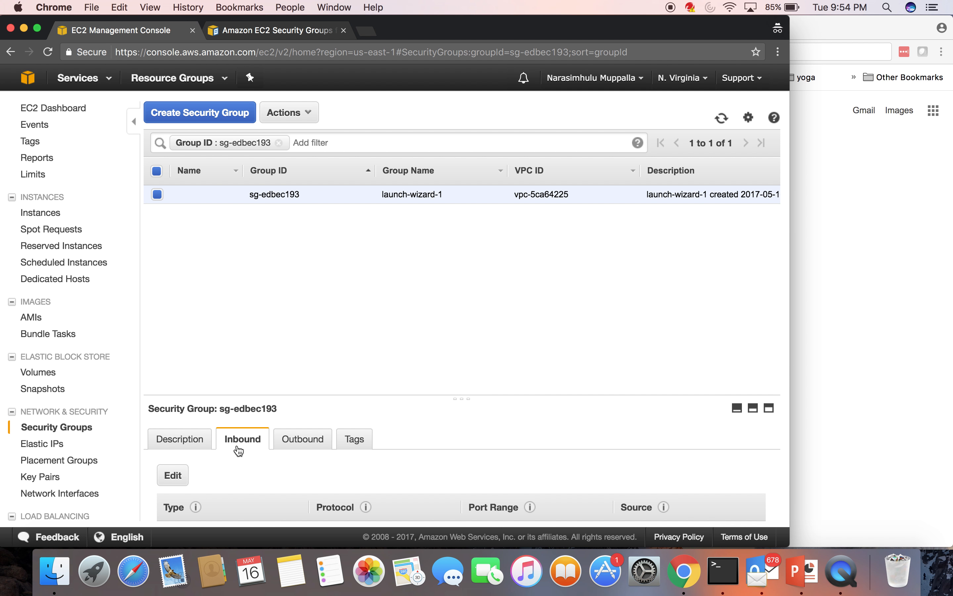
pyautogui.scroll(-2, 239, 451)
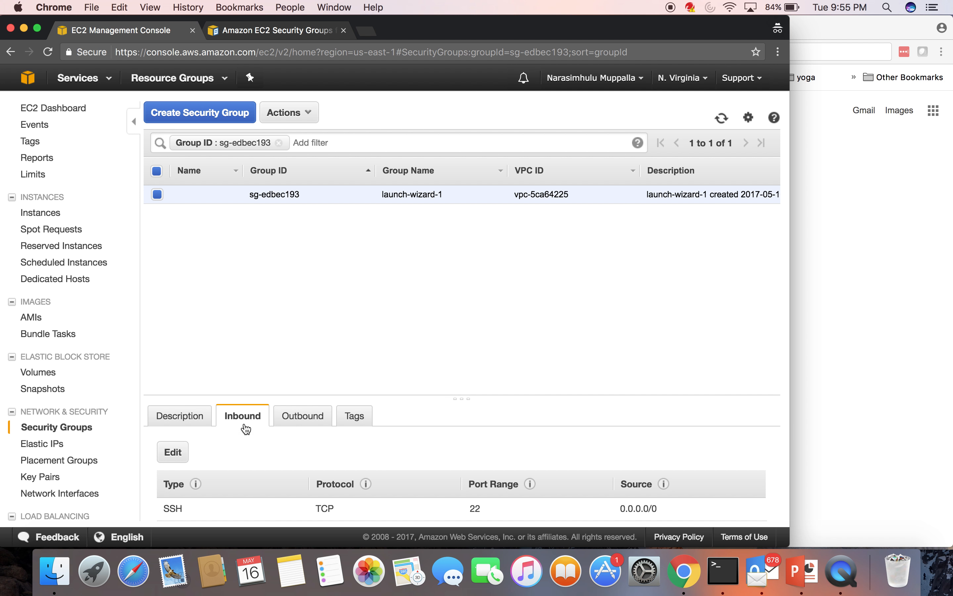
pyautogui.click(305, 417)
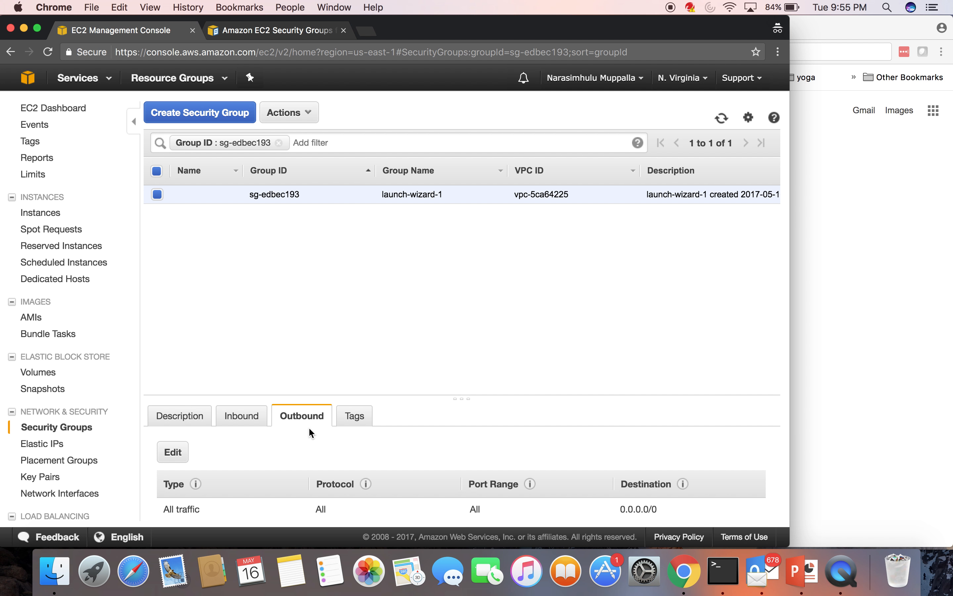
pyautogui.click(245, 423)
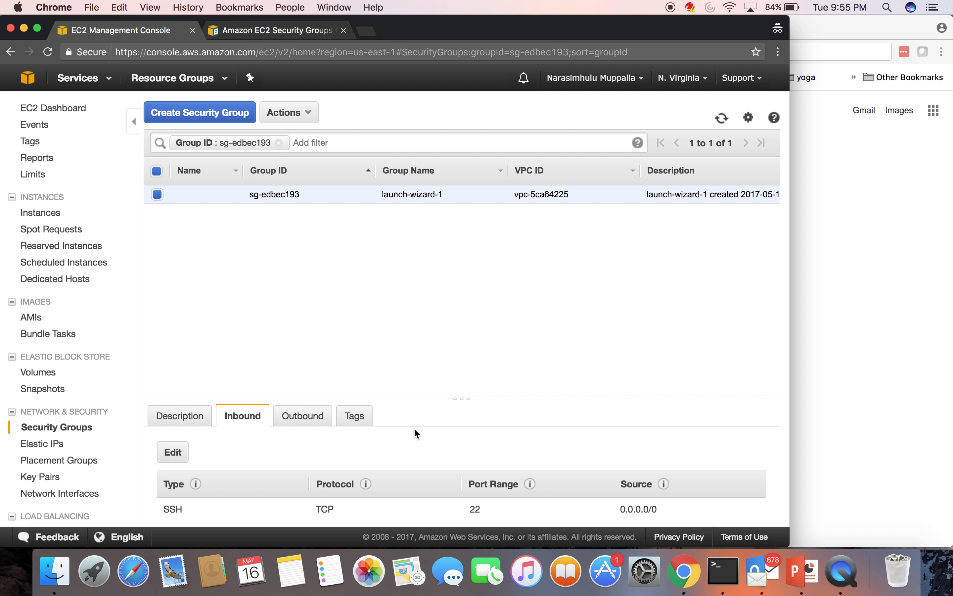
# Switch to Terminal and list the web server's html directory in long format with ls -ltr
pyautogui.click(728, 578)
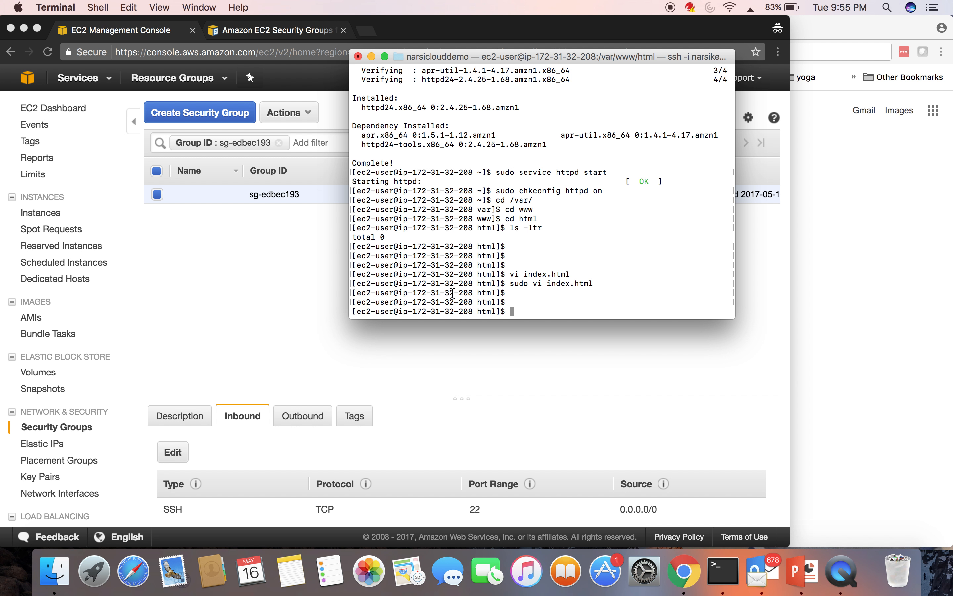
pyautogui.press('Return')
pyautogui.press('Return')
pyautogui.press('Return')
pyautogui.write('ls -ltr')
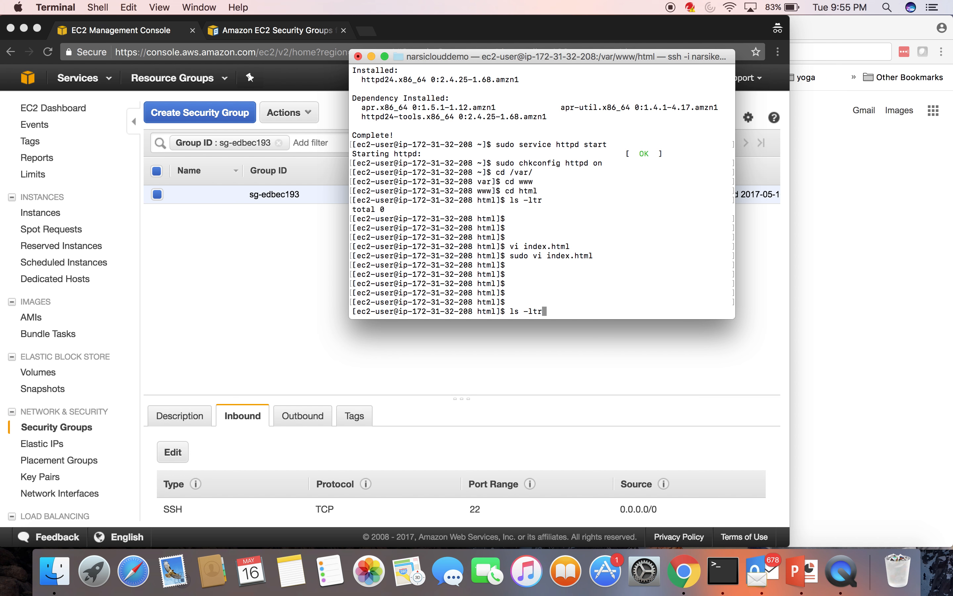
pyautogui.press('Return')
pyautogui.press('Return')
pyautogui.press('Return')
pyautogui.press('Return')
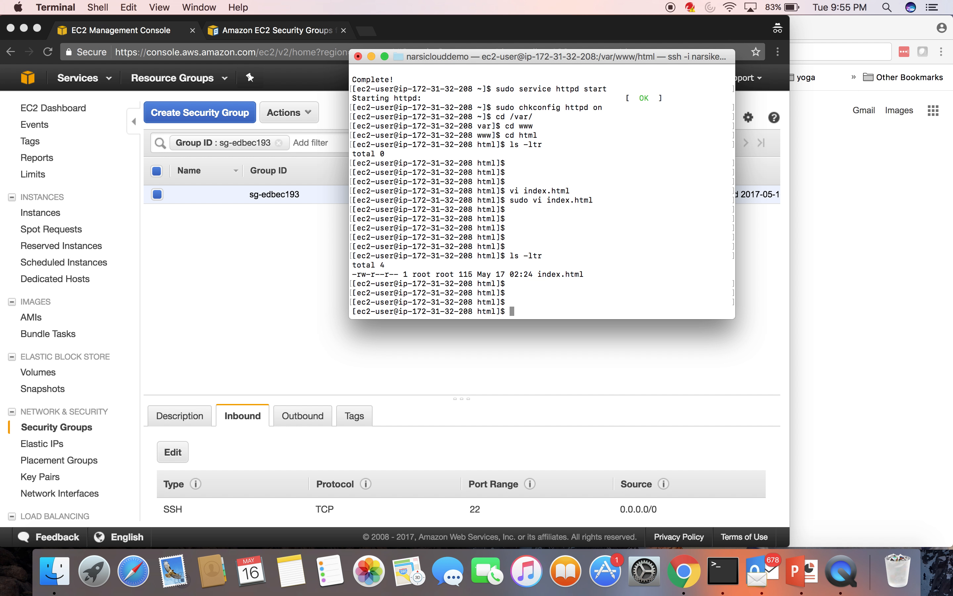
# Exit the SSH session to return to the local shell and reposition the Terminal window
pyautogui.write('exit')
pyautogui.press('Return')
pyautogui.press('Return')
pyautogui.press('Return')
pyautogui.press('Return')
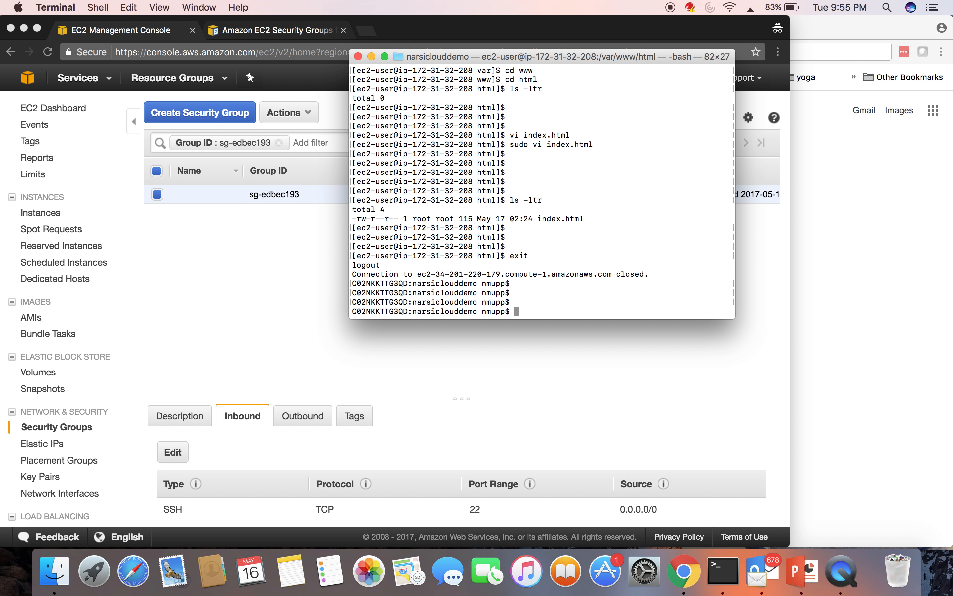
pyautogui.moveTo(477, 63); pyautogui.dragTo(455, 84)
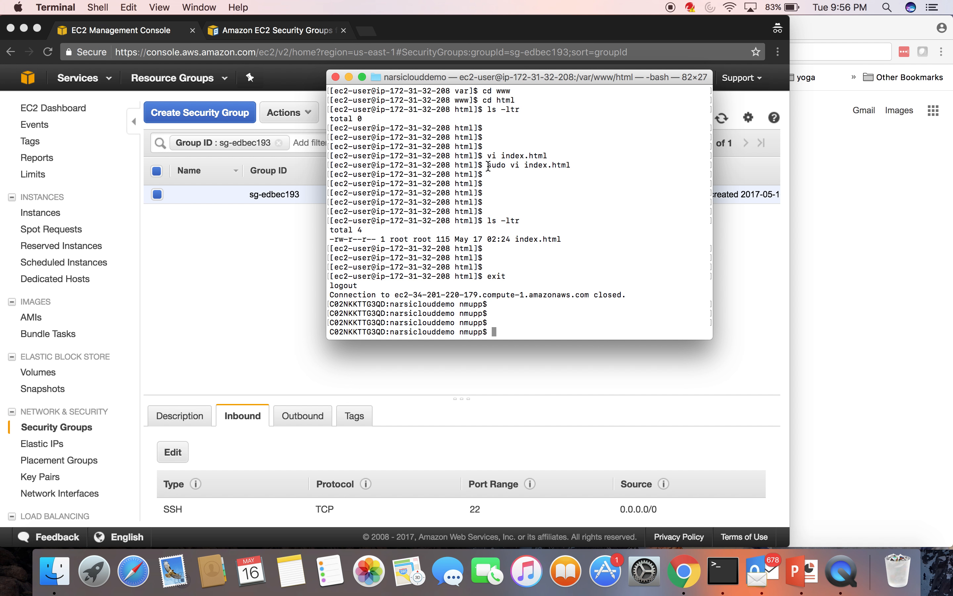
# Reconnect over SSH as ec2-user to ec2-34-201-220-179.compute-1.amazonaws.com using the narsikeypair.pem key file
pyautogui.press('Up')
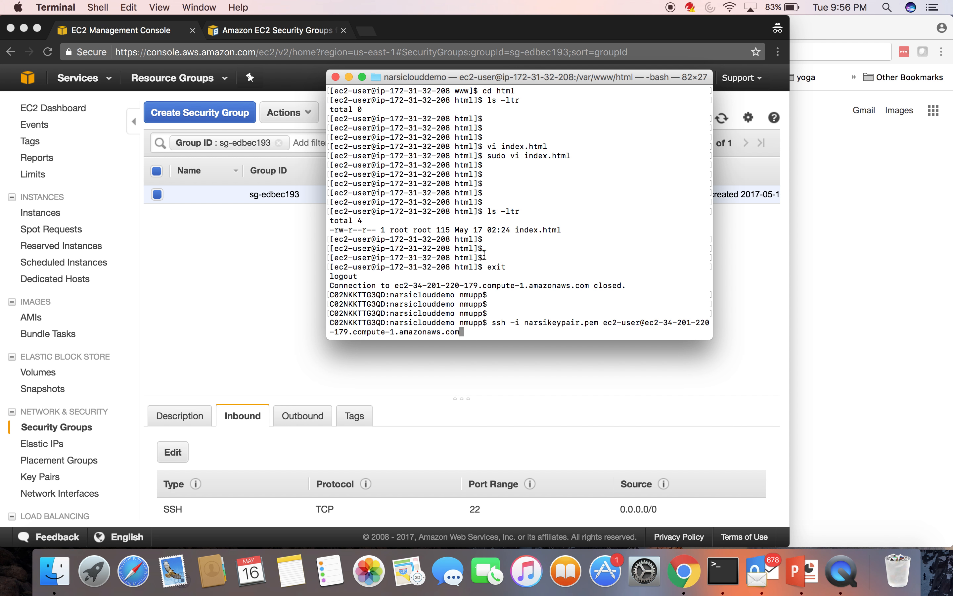
pyautogui.moveTo(529, 325); pyautogui.dragTo(593, 324)
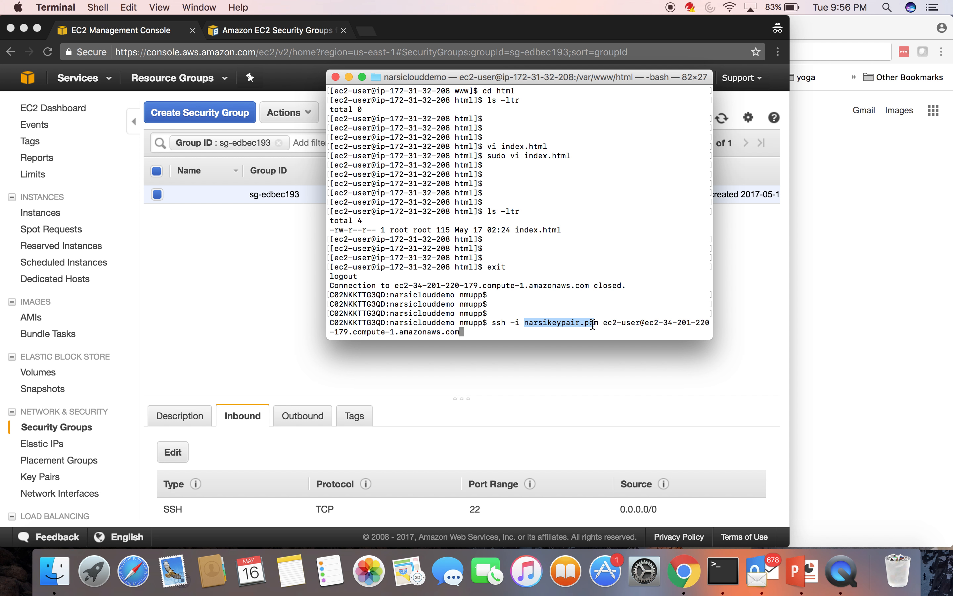
pyautogui.moveTo(607, 326); pyautogui.dragTo(646, 331)
pyautogui.press('Return')
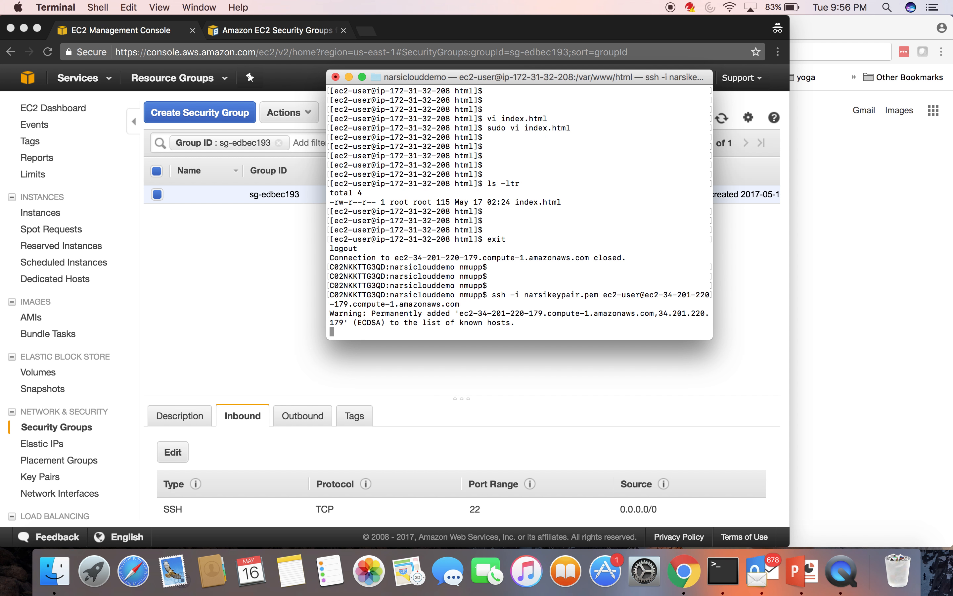
# List the contents of /var/www/html on the EC2 instance
pyautogui.press('Return')
pyautogui.press('Return')
pyautogui.press('Return')
pyautogui.press('Return')
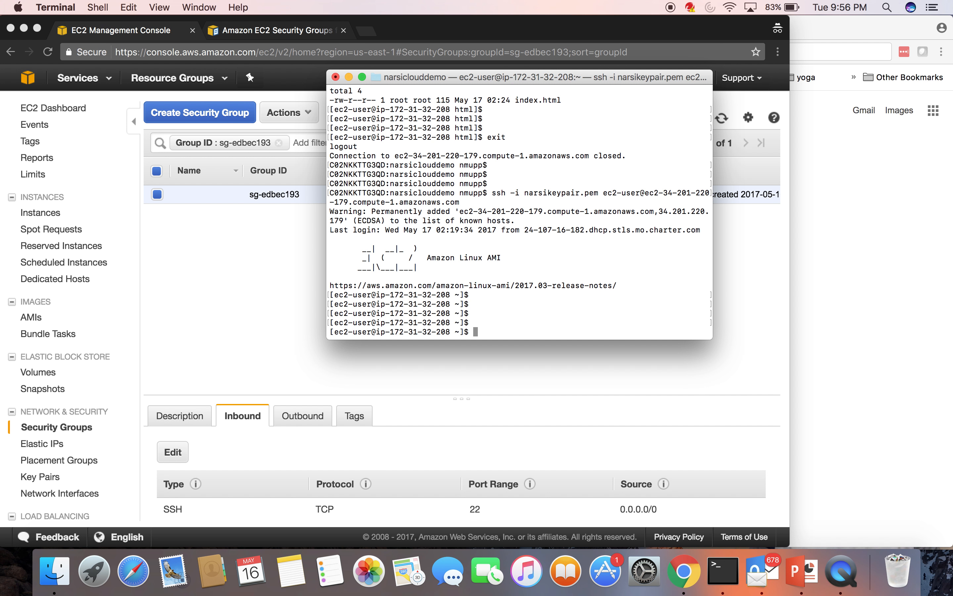
pyautogui.write('ls /var/www/html')
pyautogui.press('Return')
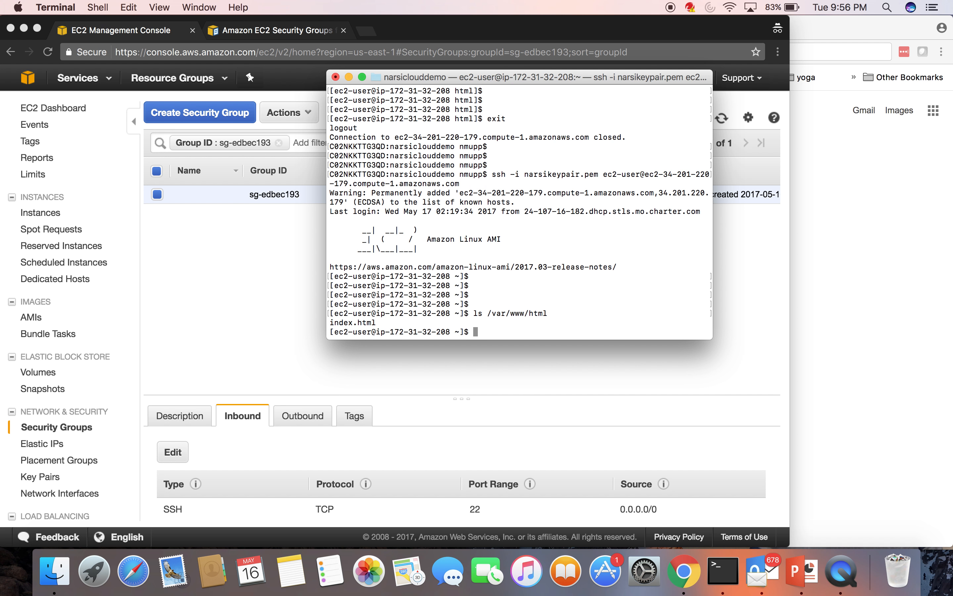
pyautogui.write('vi in')
pyautogui.press('BackSpace')
pyautogui.press('BackSpace')
pyautogui.press('BackSpace')
pyautogui.press('BackSpace')
pyautogui.press('BackSpace')
pyautogui.write('cd')
pyautogui.press('BackSpace')
pyautogui.press('BackSpace')
pyautogui.press('BackSpace')
# View /var/www/html/index.html in vi and quit without saving
pyautogui.write('vi /var/www/html/')
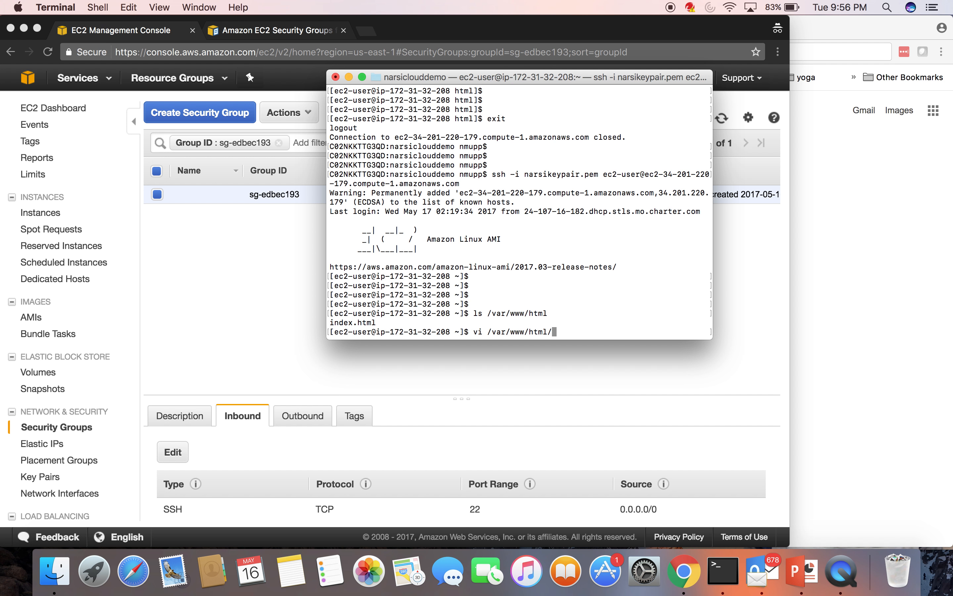
pyautogui.press('Tab')
pyautogui.press('Return')
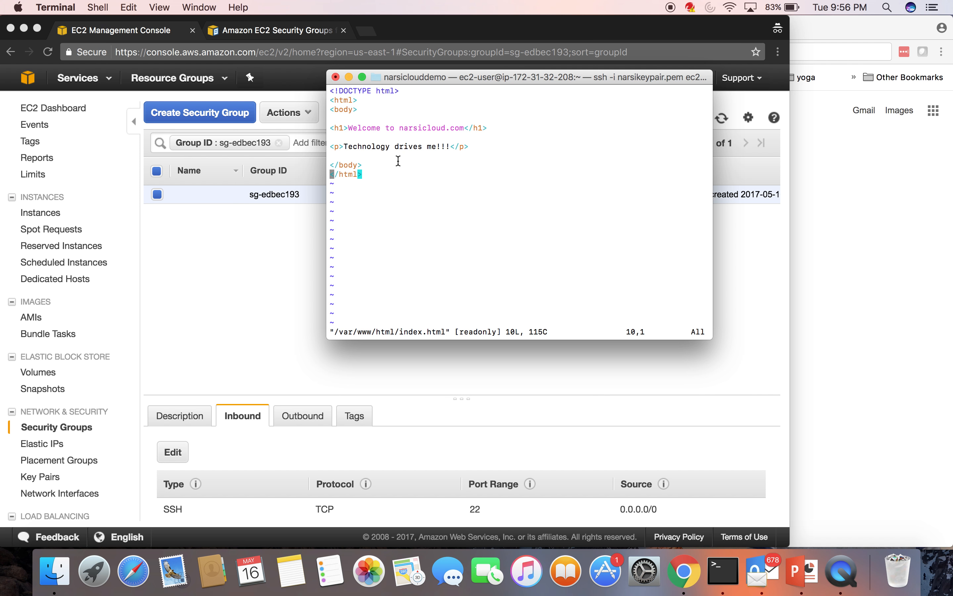
pyautogui.write(':q!')
pyautogui.press('Return')
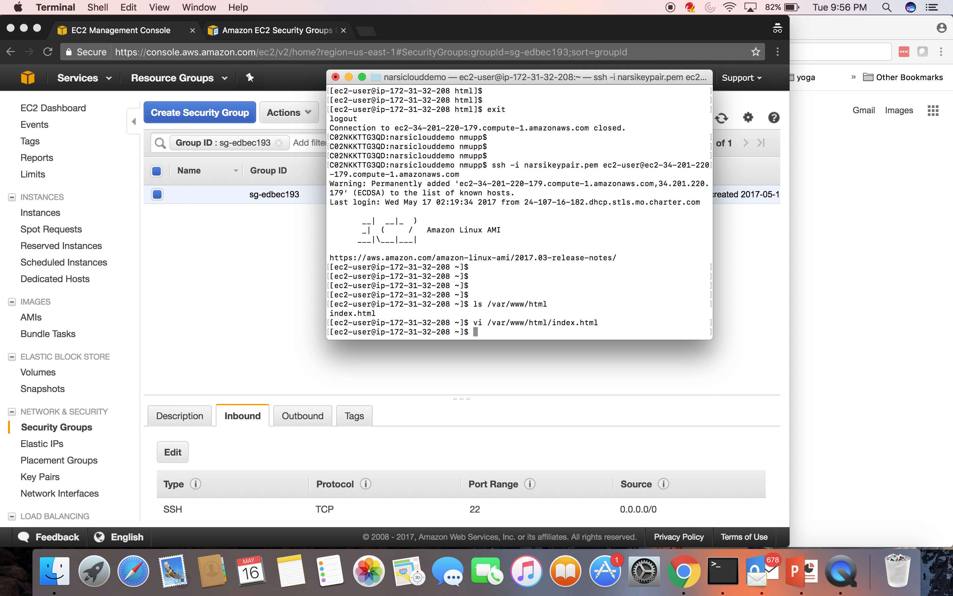
pyautogui.press('Return')
pyautogui.press('Return')
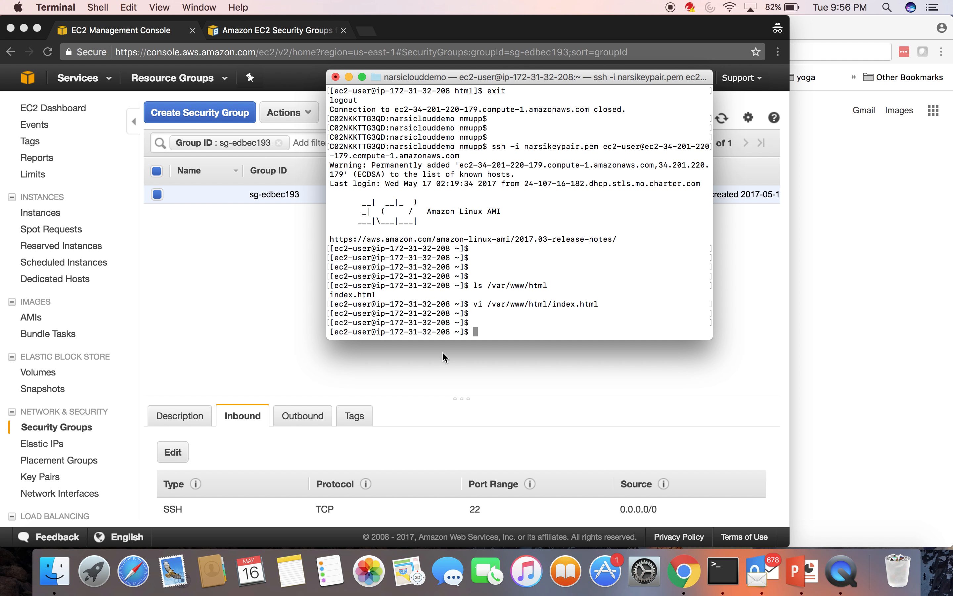
# Check the web server's state with sudo service httpd status
pyautogui.write('sudo servie')
pyautogui.press('BackSpace')
pyautogui.press('BackSpace')
pyautogui.press('BackSpace')
pyautogui.press('BackSpace')
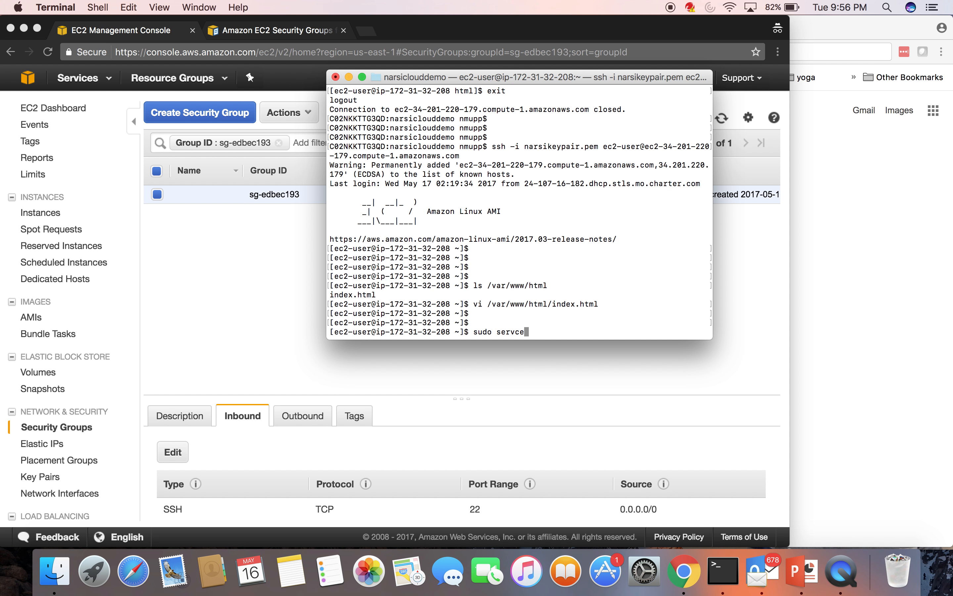
pyautogui.write('vice https s')
pyautogui.press('BackSpace')
pyautogui.press('BackSpace')
pyautogui.press('BackSpace')
pyautogui.write('d status')
pyautogui.press('Return')
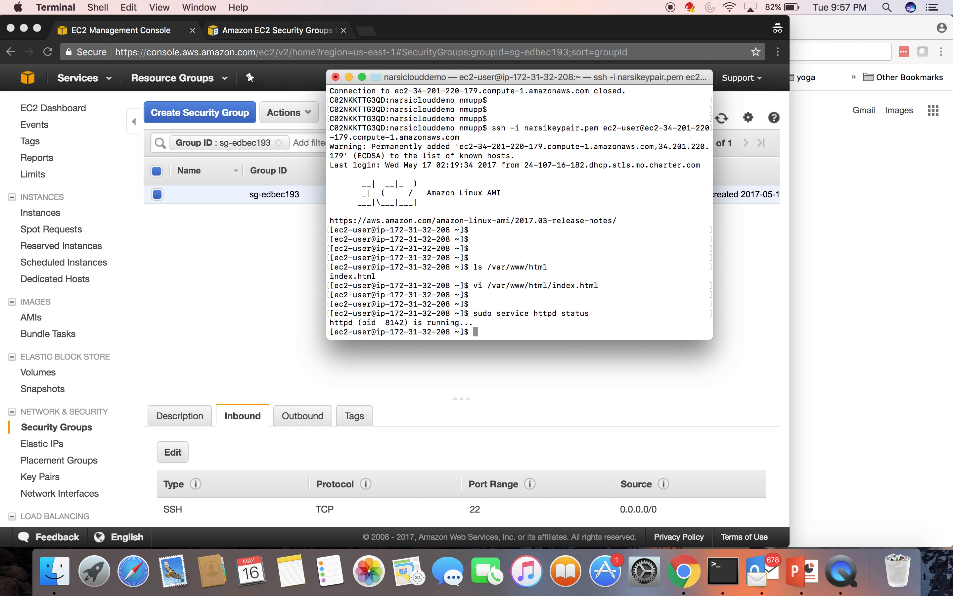
pyautogui.moveTo(464, 323); pyautogui.dragTo(422, 327)
# Switch to Chrome, go back to the EC2 instances list and copy the instance's public DNS name
pyautogui.click(499, 368)
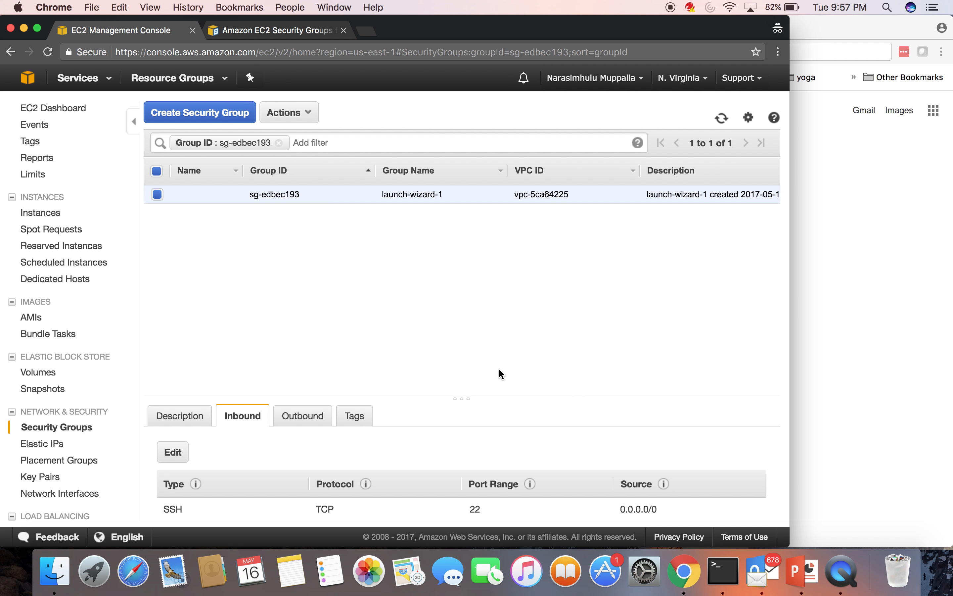
pyautogui.click(33, 217)
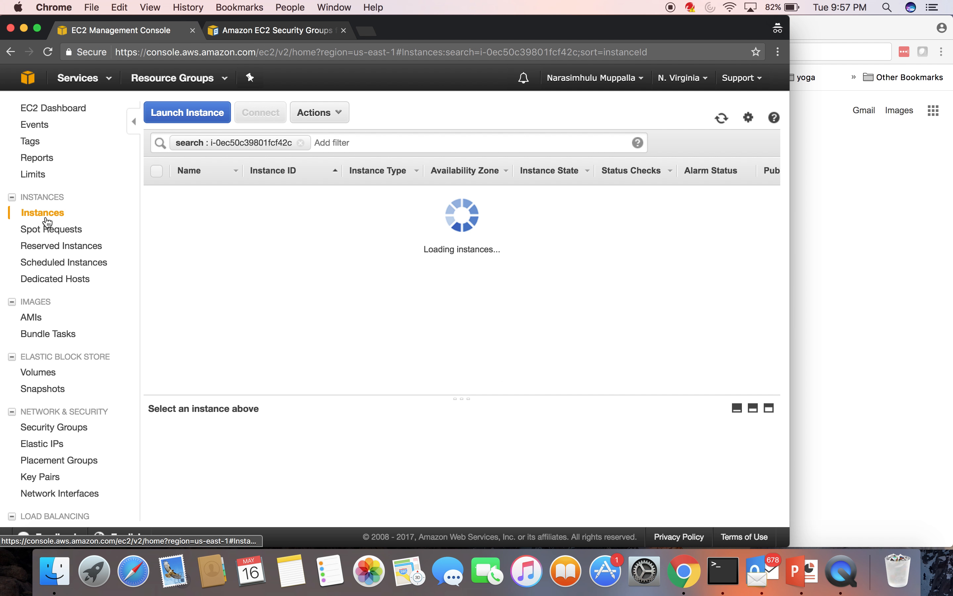
pyautogui.moveTo(683, 476); pyautogui.dragTo(608, 464)
pyautogui.press('super+c')
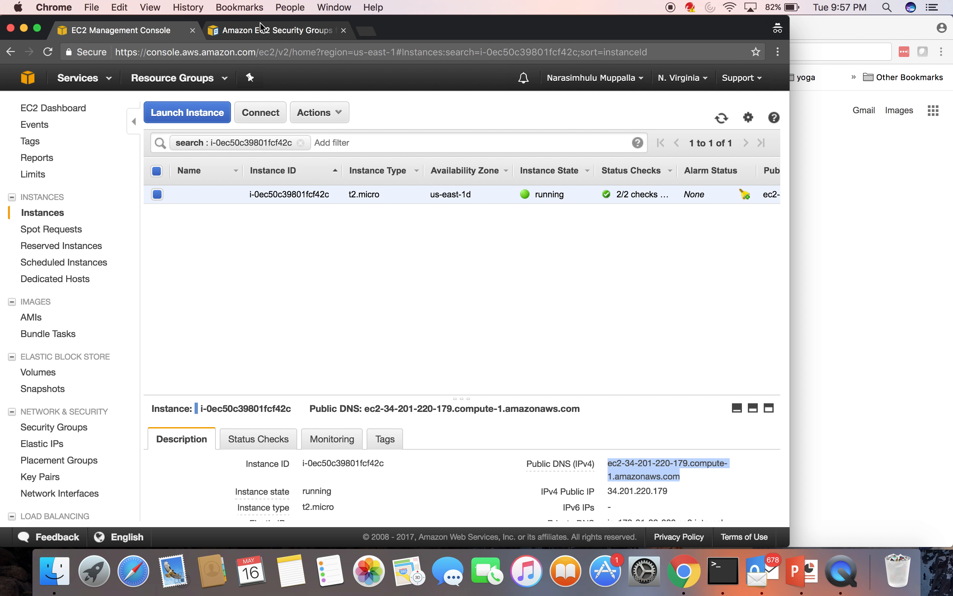
# Try to load the instance's public DNS with /index.html in the documentation tab, and close that tab
pyautogui.click(297, 31)
pyautogui.click(252, 52)
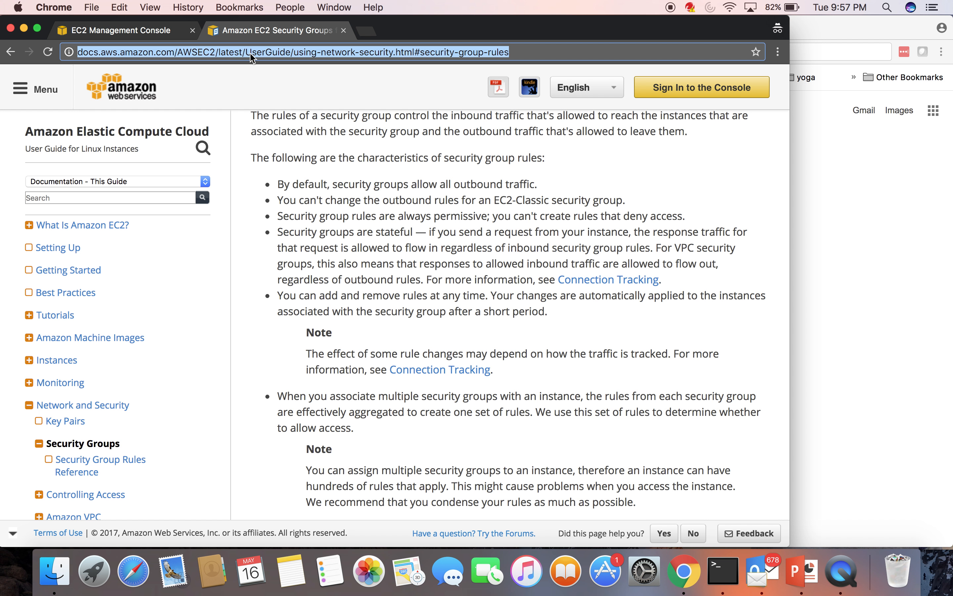
pyautogui.press('super+v')
pyautogui.write('/inde')
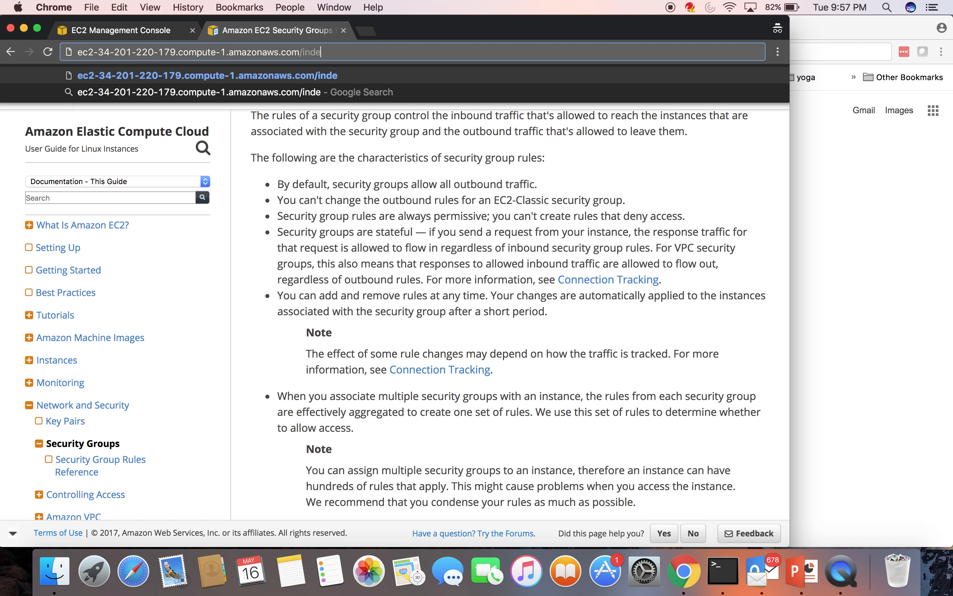
pyautogui.write('x.html')
pyautogui.press('Return')
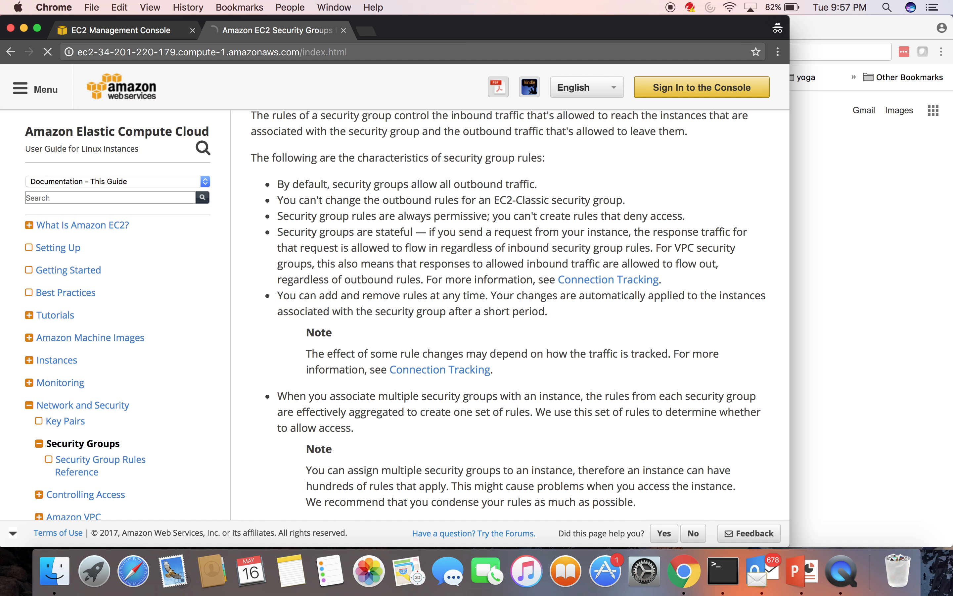
pyautogui.click(344, 31)
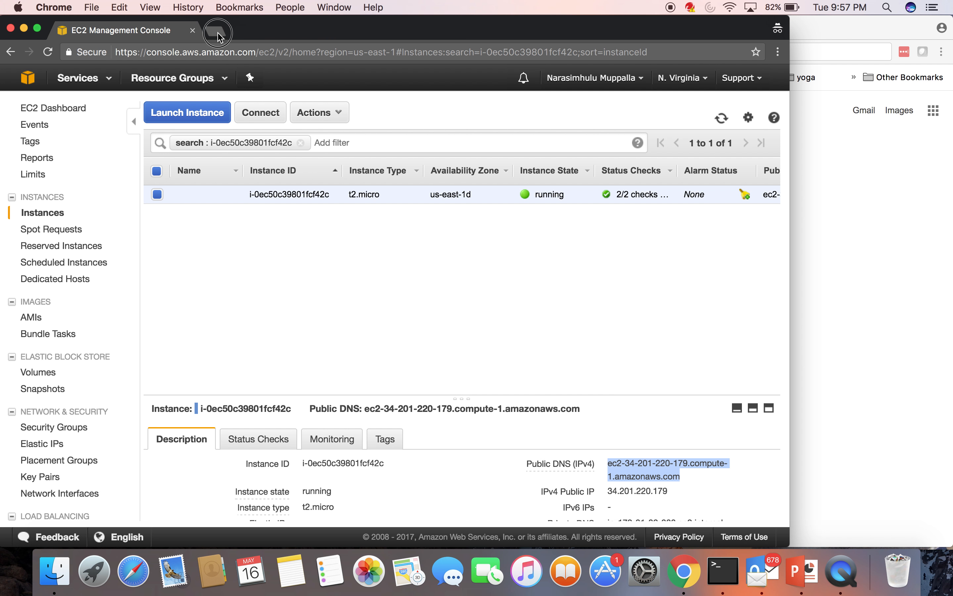
# Request ec2-34-201-220-179.compute-1.amazonaws.com/index.html in a new browser tab
pyautogui.click(218, 32)
pyautogui.press('super+v')
pyautogui.write('/')
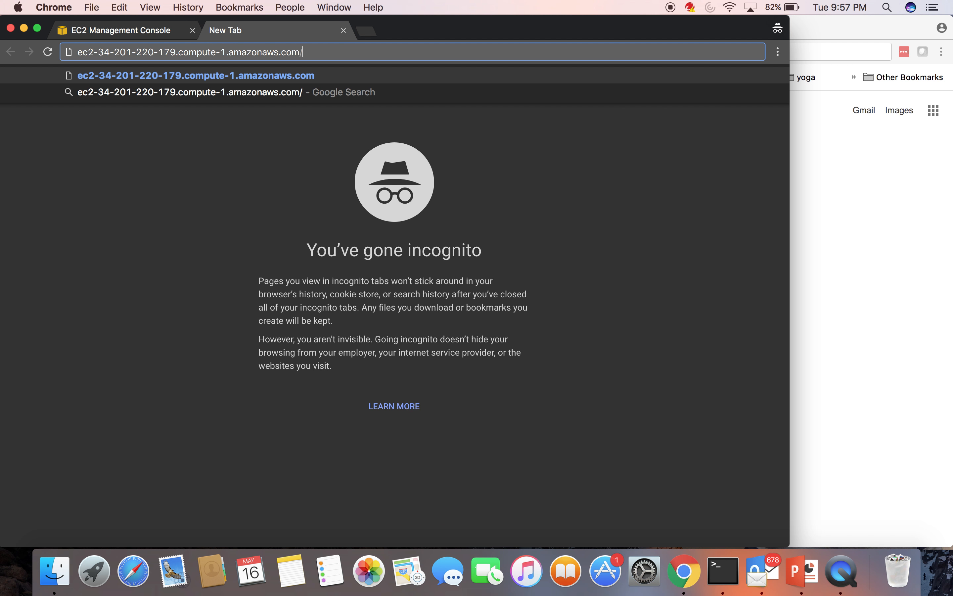
pyautogui.write('index.html')
pyautogui.press('Return')
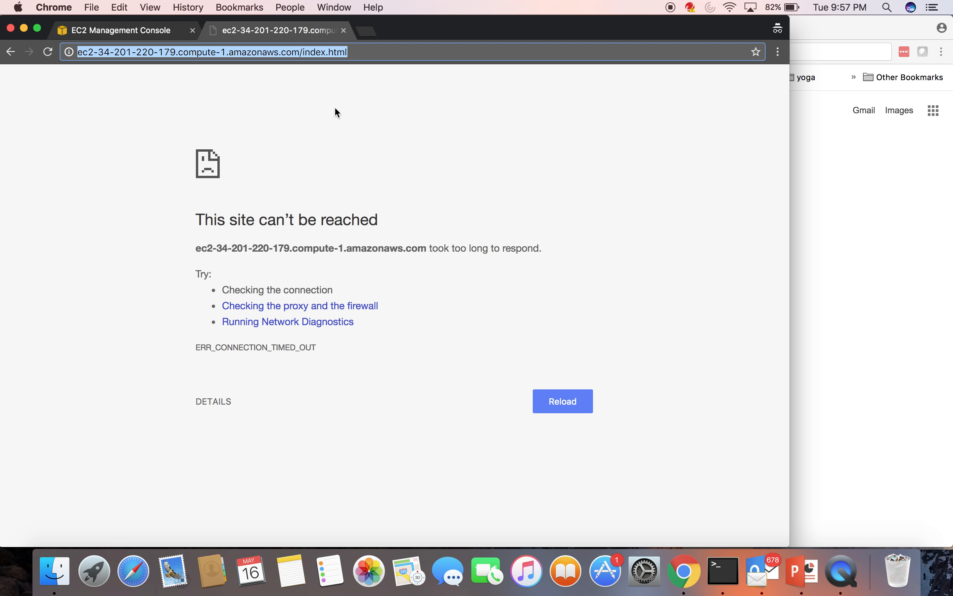
pyautogui.click(82, 52)
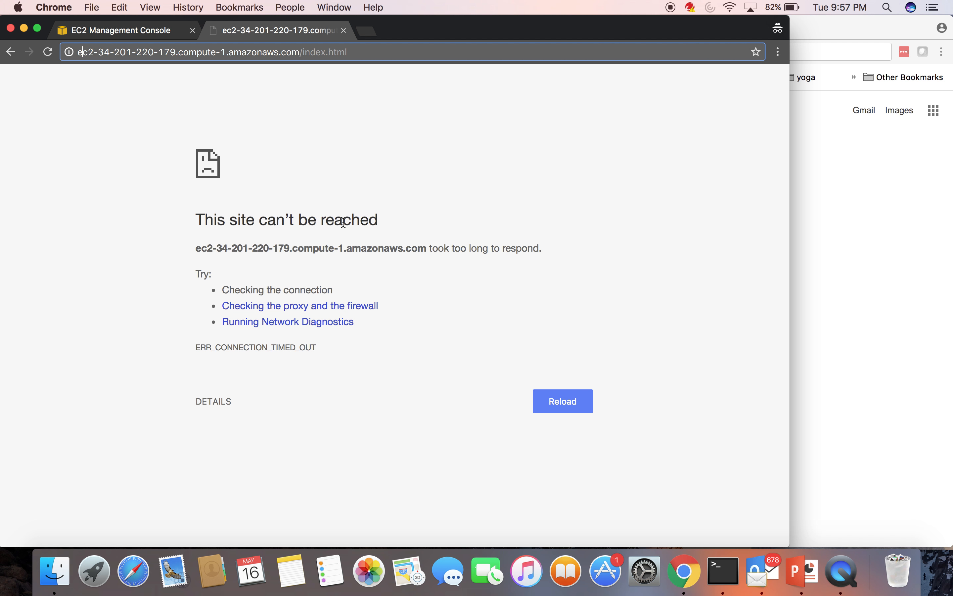
# Open the launch-wizard-1 security group from the instance details in a separate browser tab and show it
pyautogui.click(127, 33)
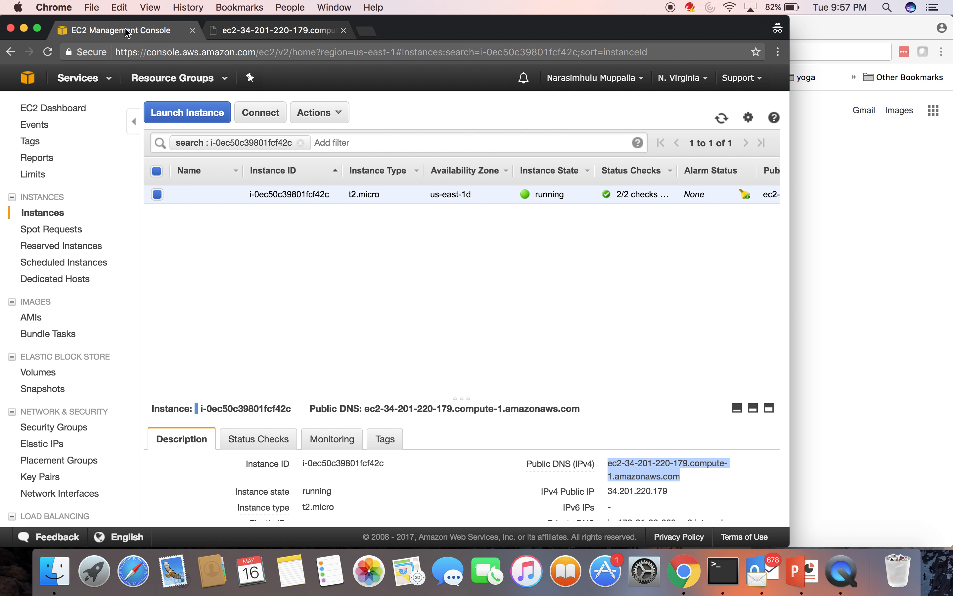
pyautogui.scroll(-5, 339, 485)
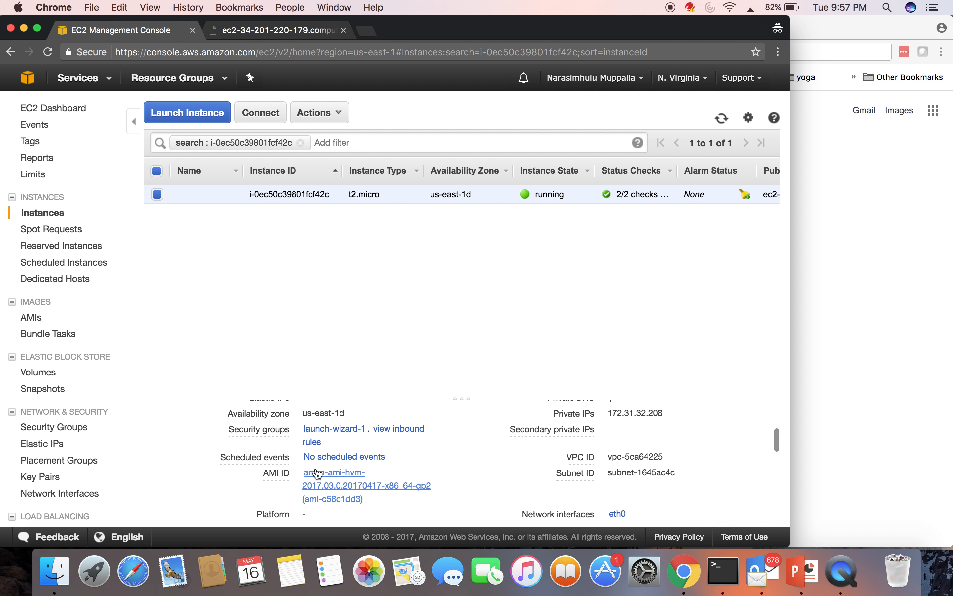
pyautogui.rightClick(332, 432)
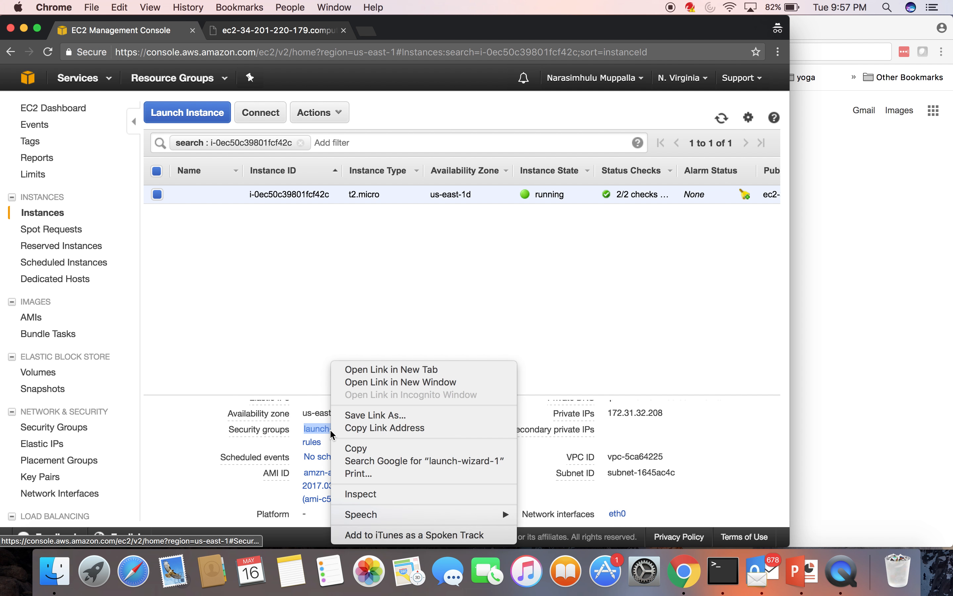
pyautogui.click(384, 370)
pyautogui.click(283, 30)
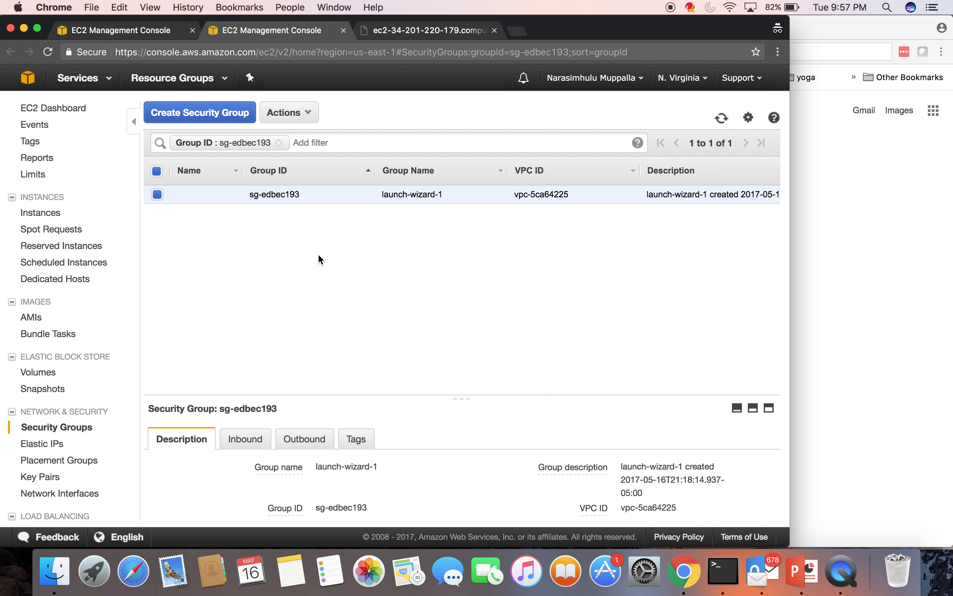
pyautogui.click(242, 440)
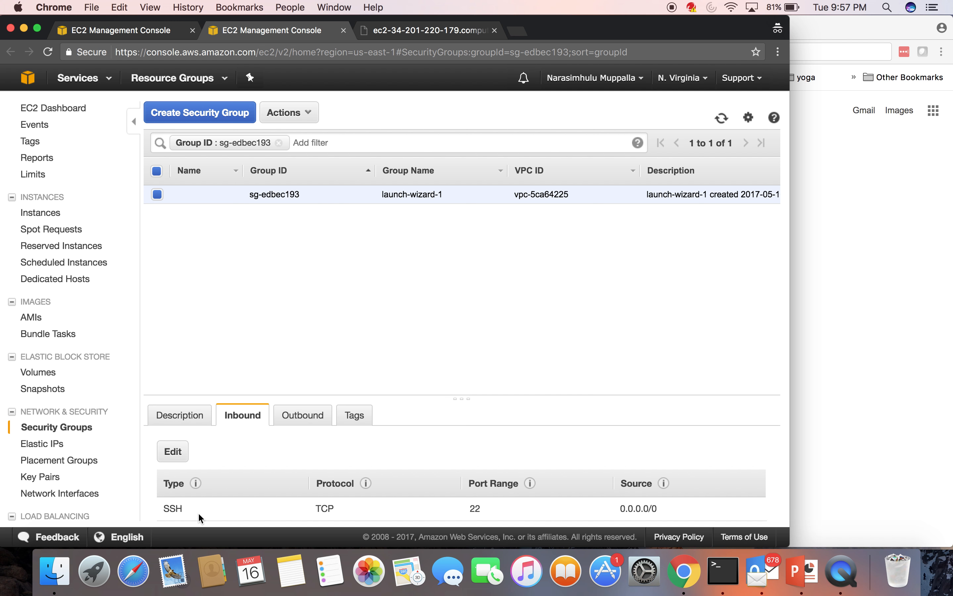
pyautogui.click(427, 32)
pyautogui.click(202, 52)
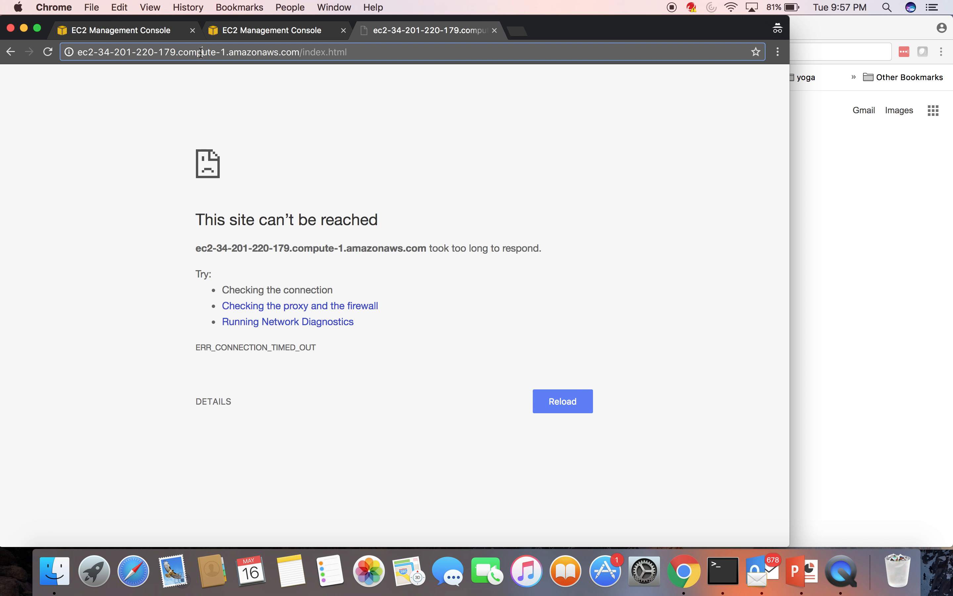
pyautogui.click(78, 51)
pyautogui.write('http://')
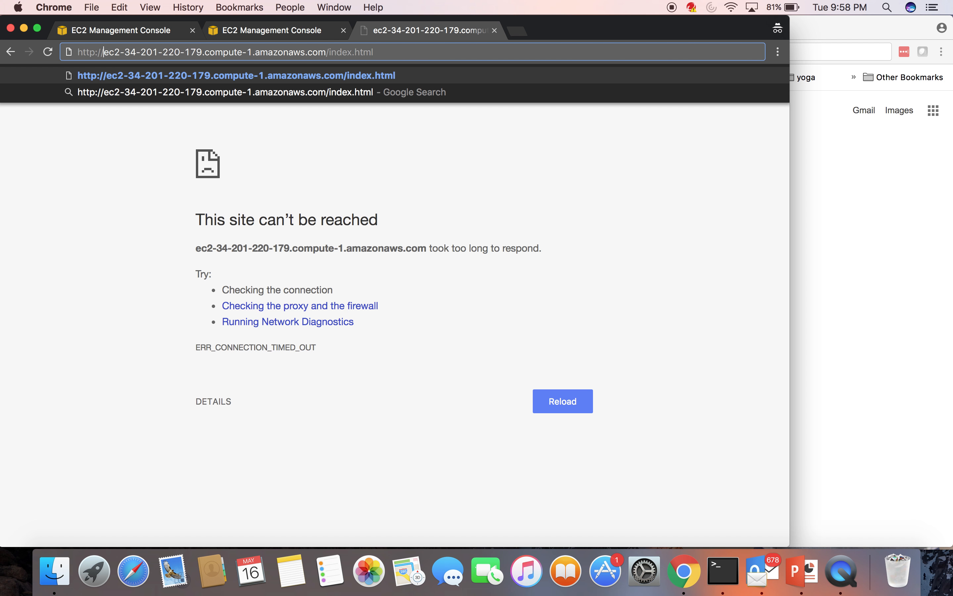
pyautogui.press('Return')
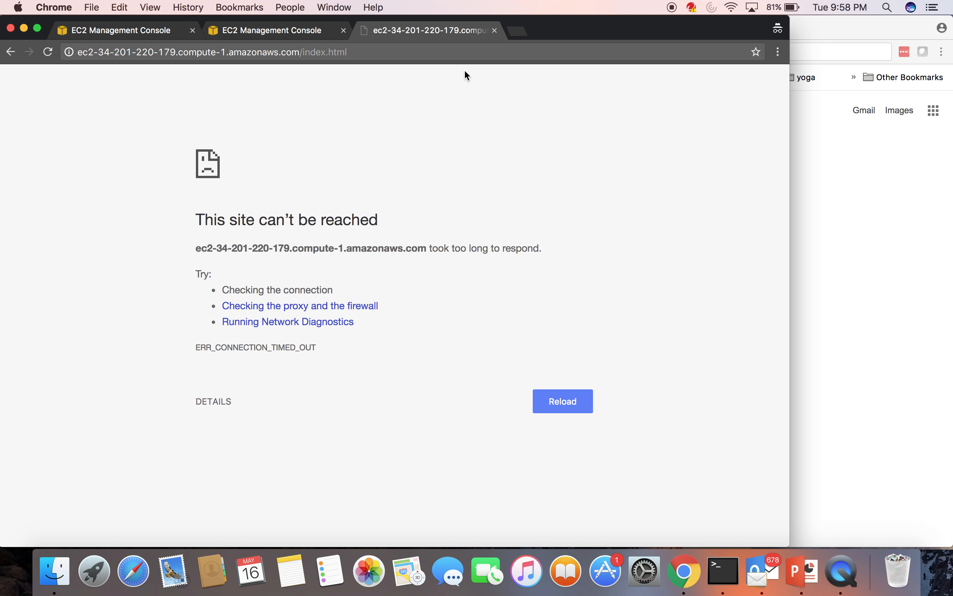
# Add an HTTP rule for TCP port 80 with source 0.0.0.0/0, ::/0 to launch-wizard-1's inbound rules and save it
pyautogui.click(252, 31)
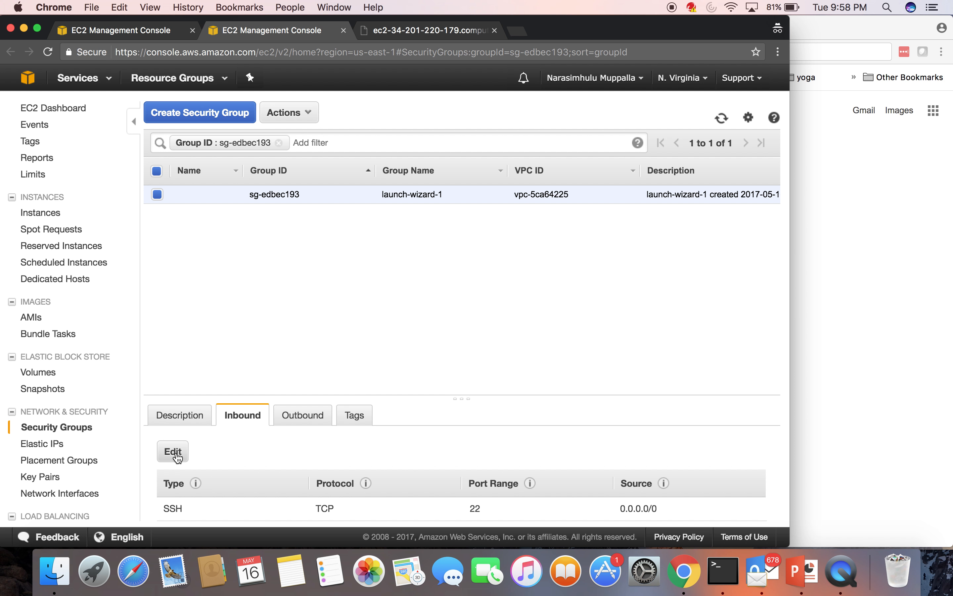
pyautogui.click(179, 418)
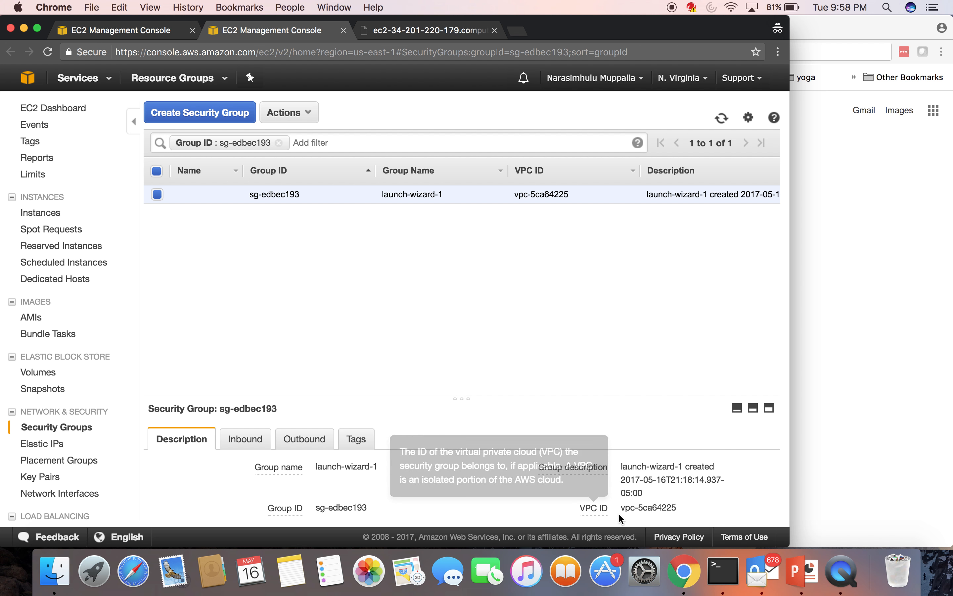
pyautogui.click(238, 450)
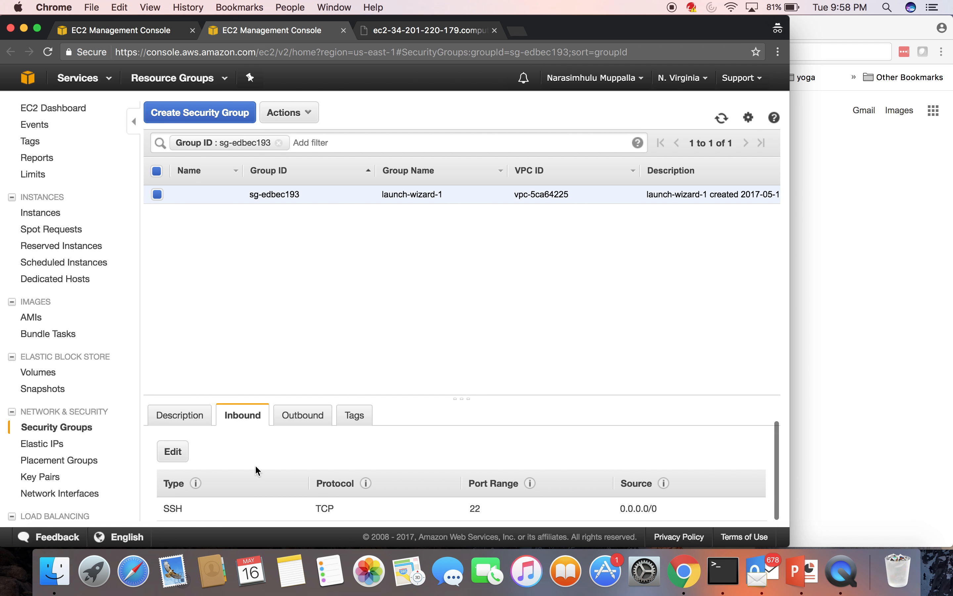
pyautogui.click(173, 451)
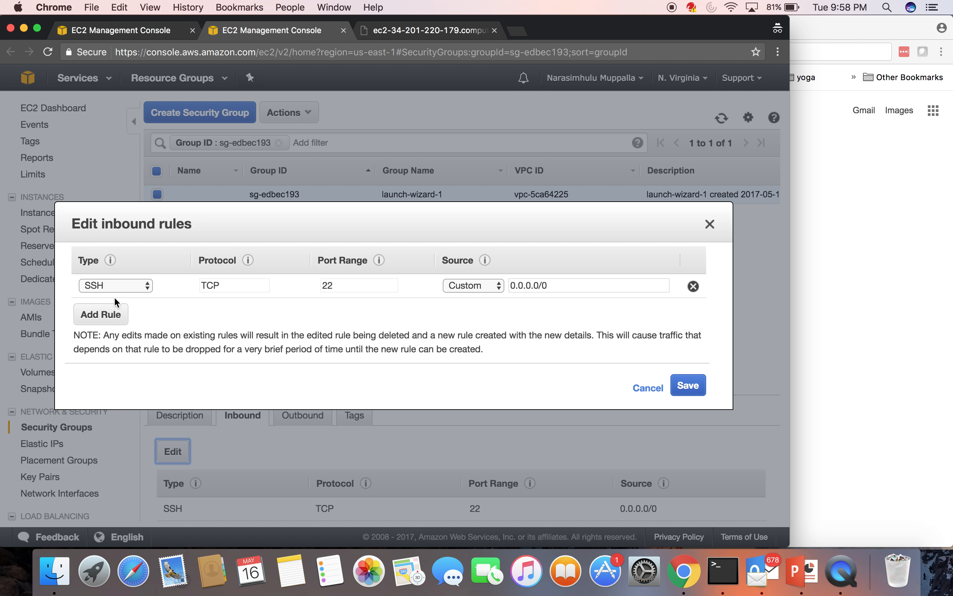
pyautogui.click(111, 315)
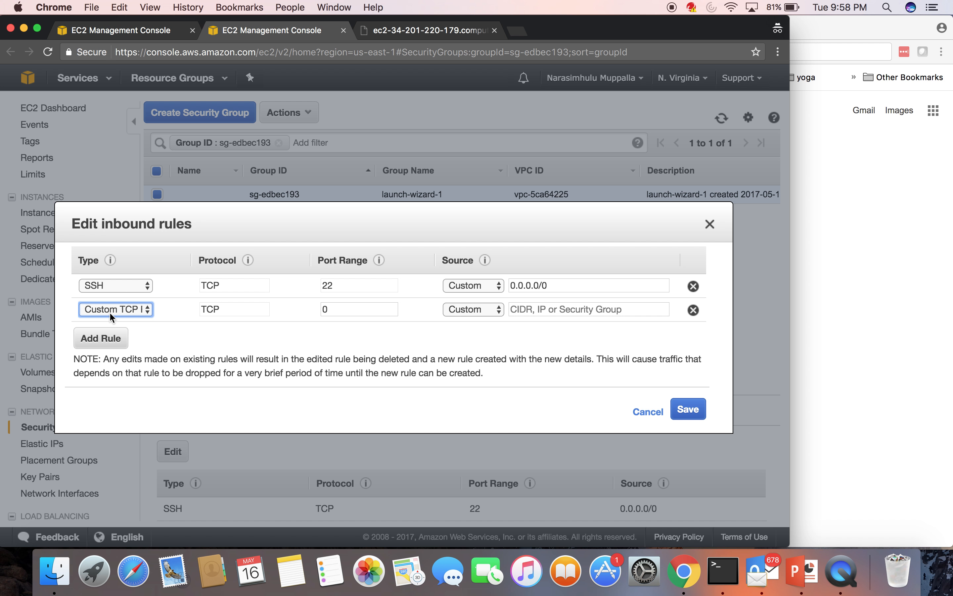
pyautogui.click(146, 310)
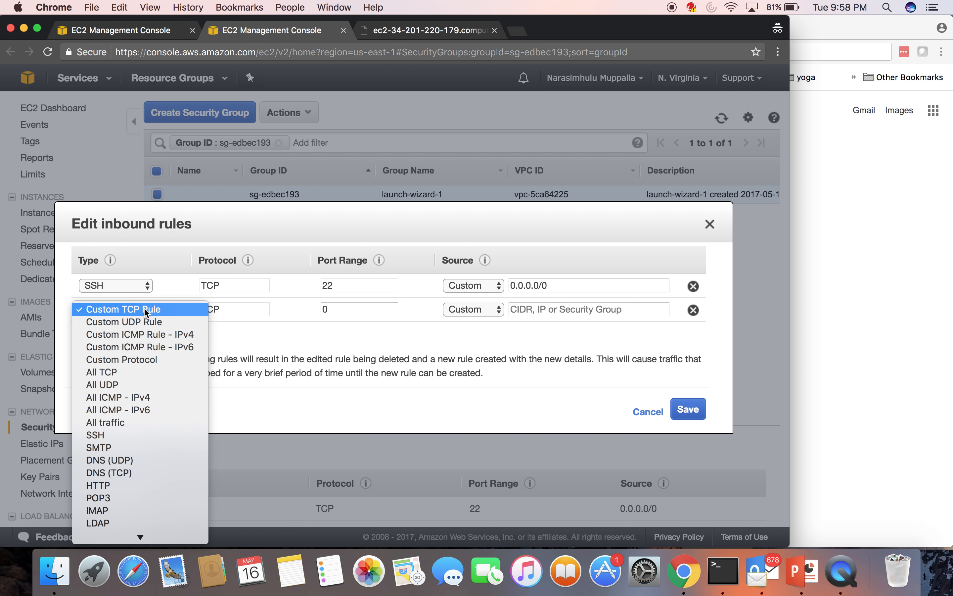
pyautogui.click(118, 480)
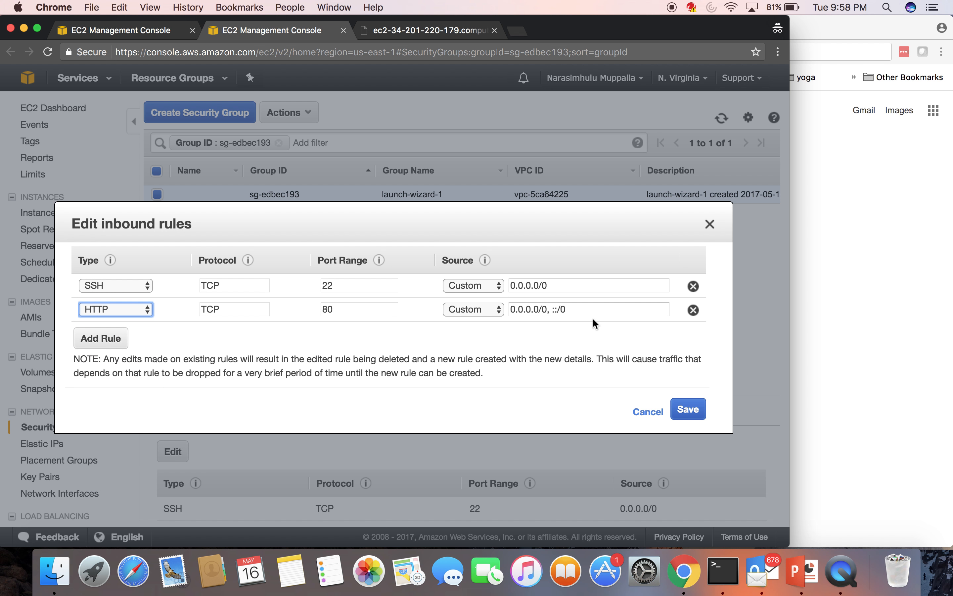
pyautogui.click(669, 410)
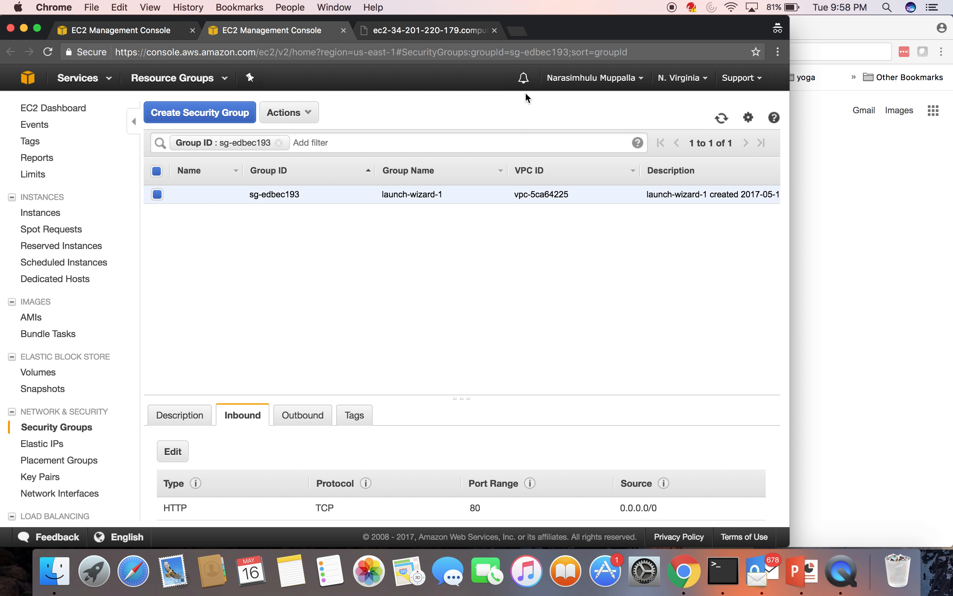
# Reload the instance's index.html page in its browser tab
pyautogui.click(429, 31)
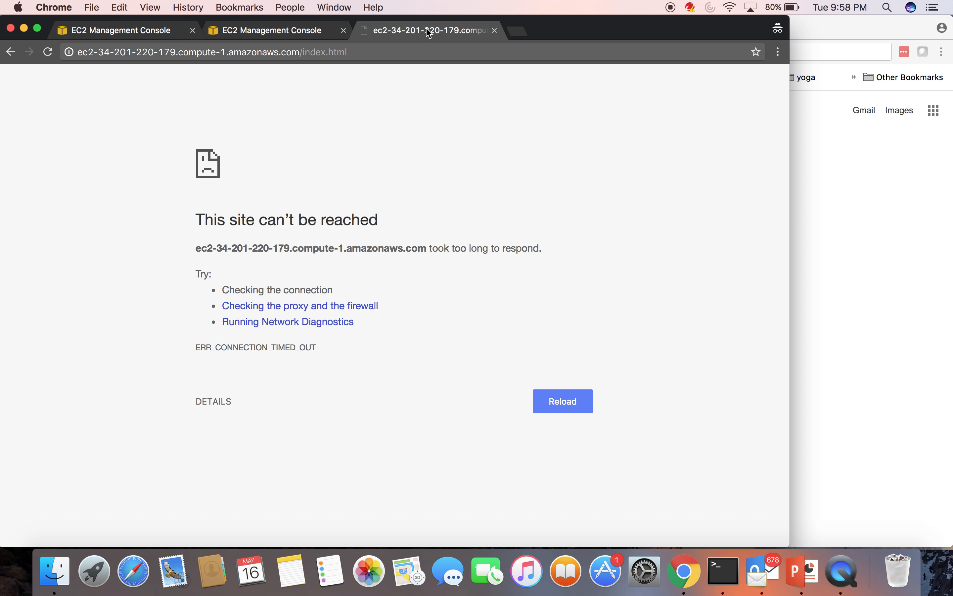
pyautogui.click(442, 52)
pyautogui.press('Return')
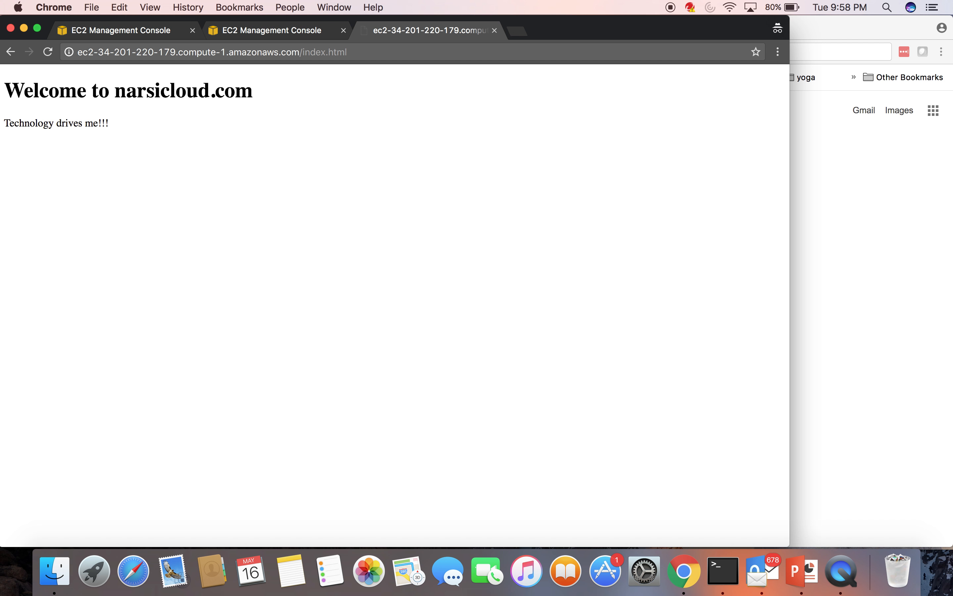
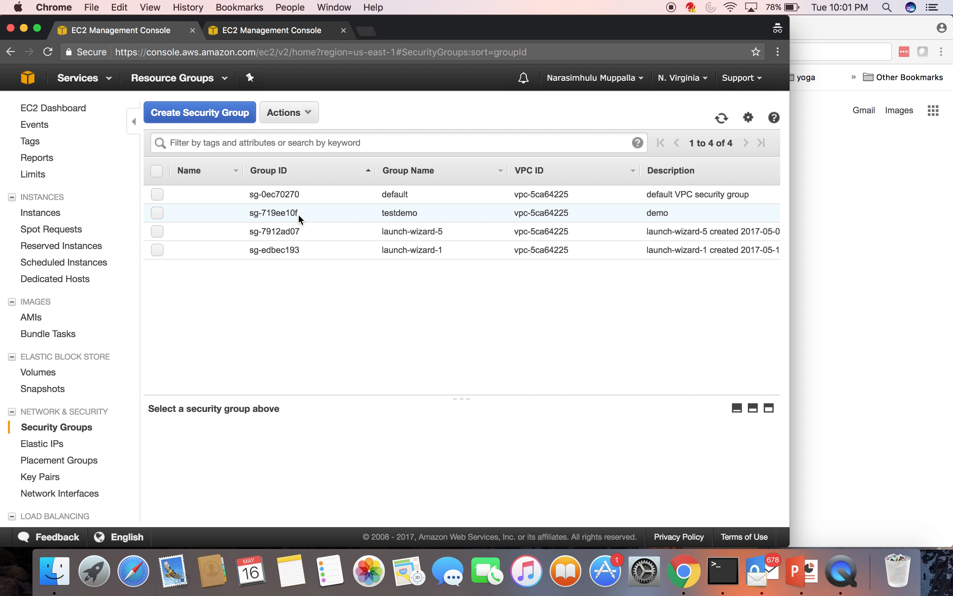
# Start launching a t2.micro instance from Amazon Linux AMI 2017.03.0 (HVM), keeping default details, storage and tags up to the security group configuration
pyautogui.click(31, 213)
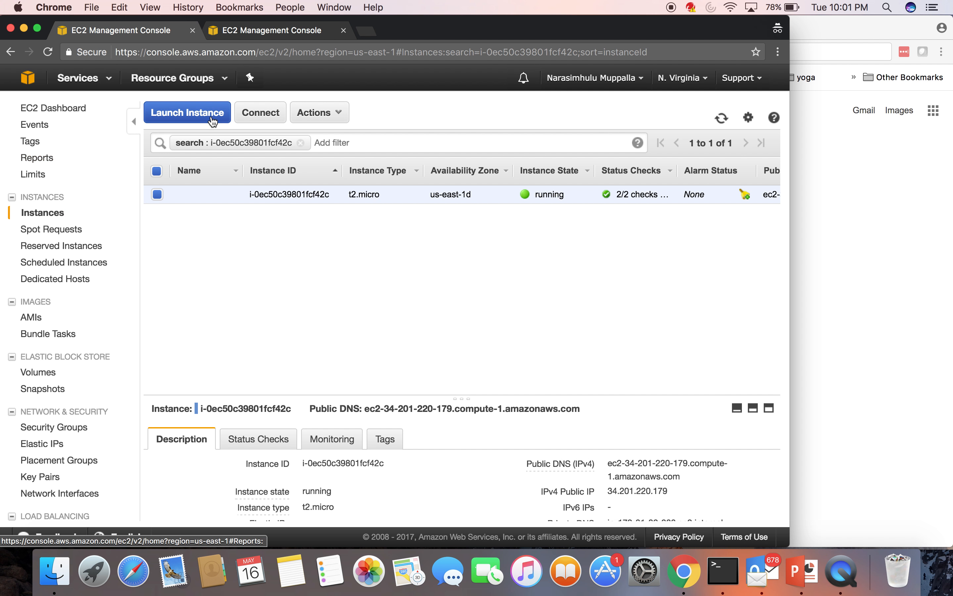
pyautogui.click(197, 115)
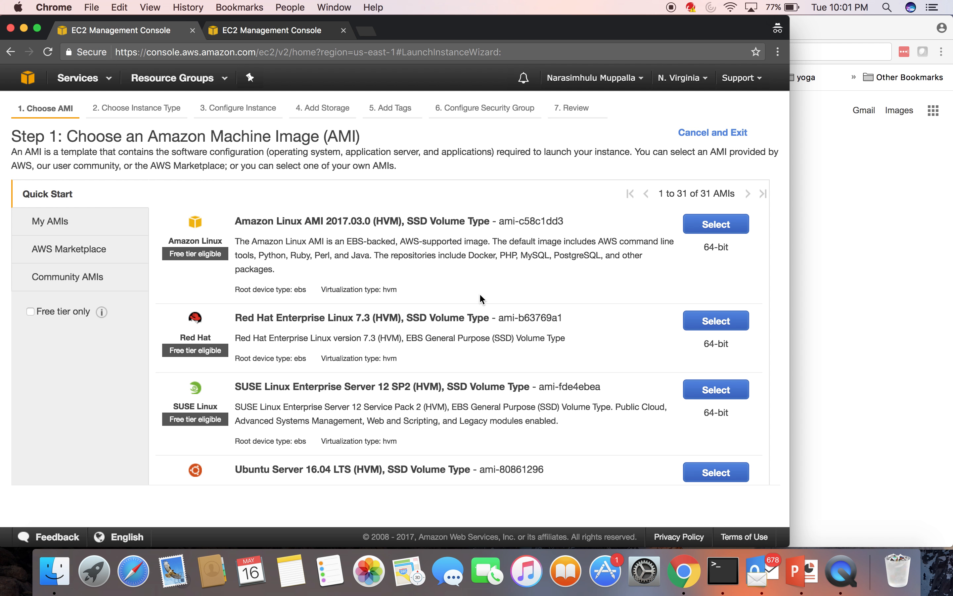
pyautogui.click(720, 225)
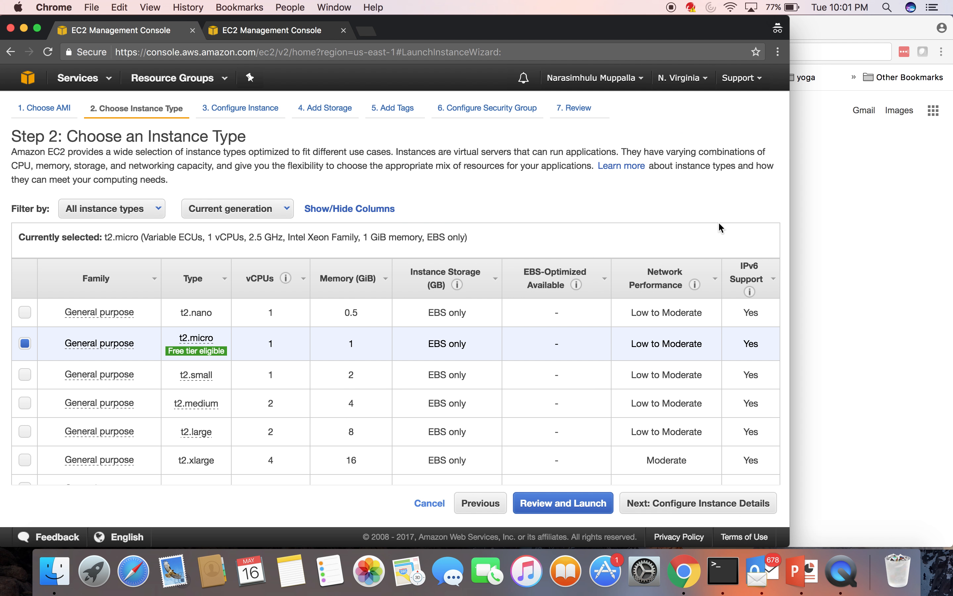
pyautogui.click(626, 505)
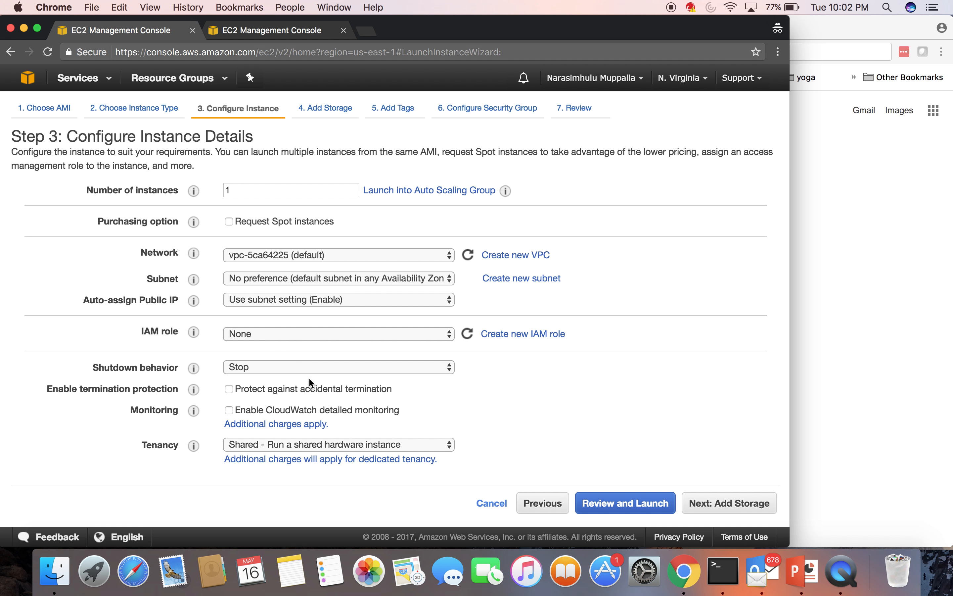
pyautogui.click(739, 509)
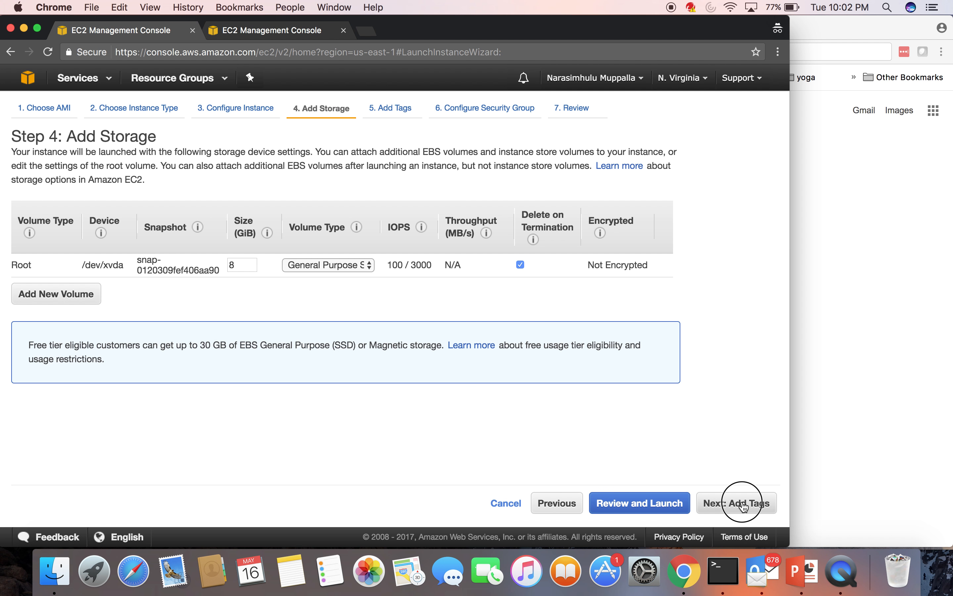
pyautogui.click(745, 507)
pyautogui.click(745, 507)
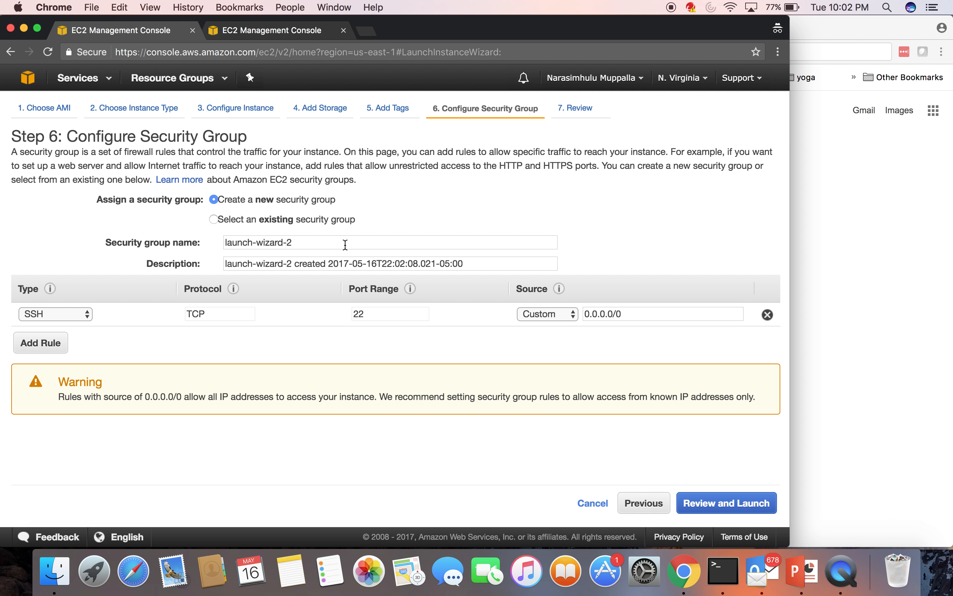
# Assign the existing testdemo security group to the new instance and continue to the launch review
pyautogui.click(304, 262)
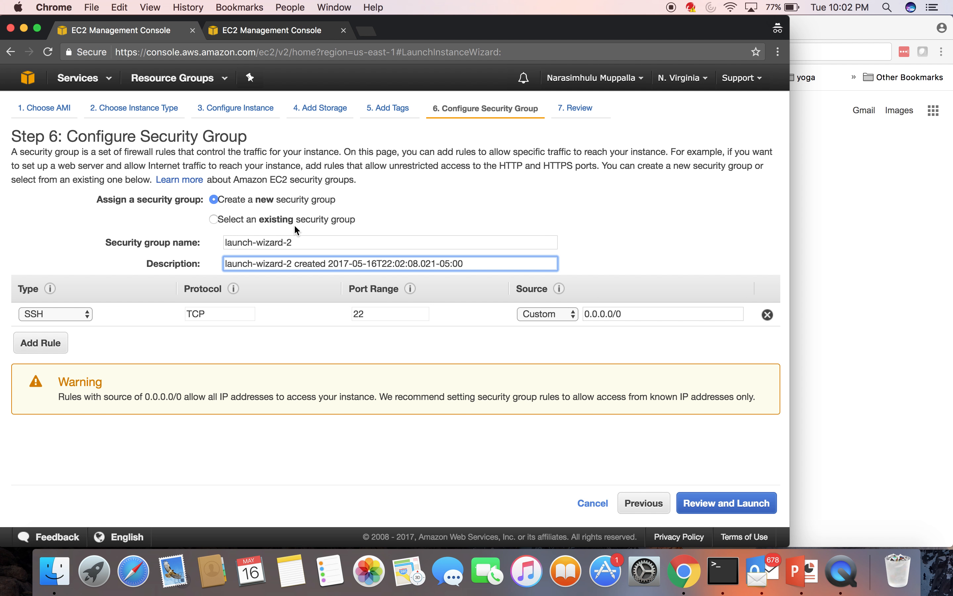
pyautogui.click(213, 220)
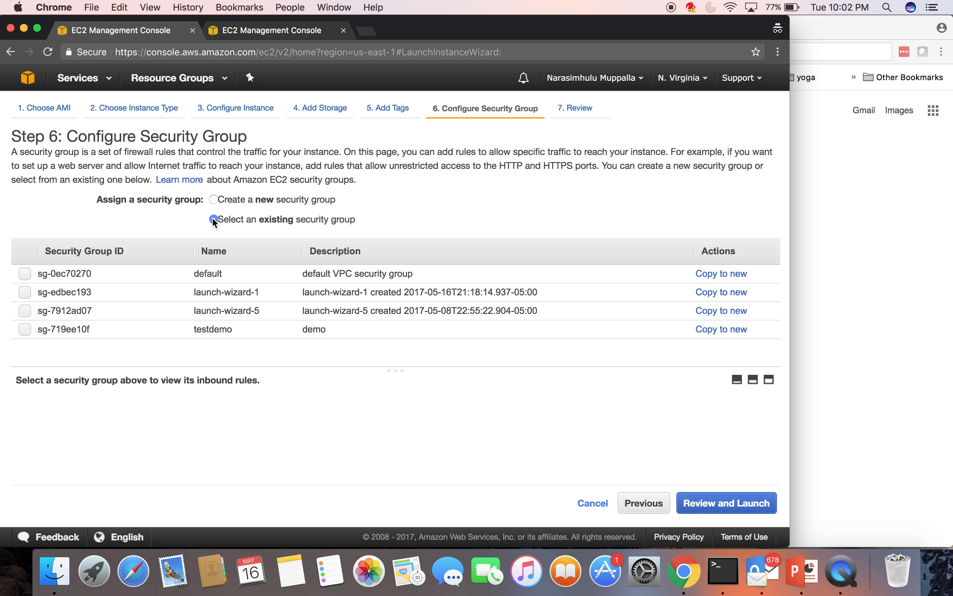
pyautogui.click(24, 330)
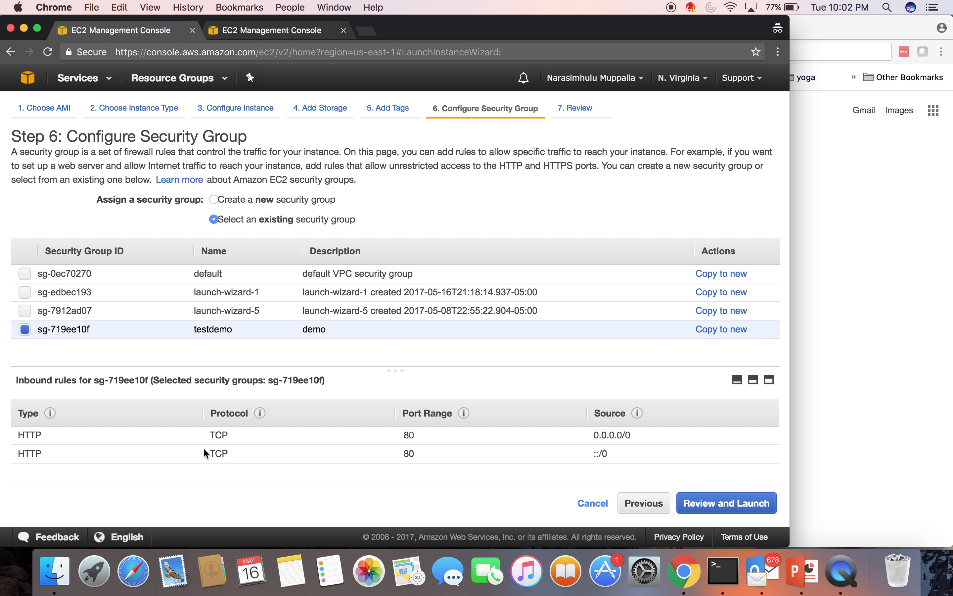
pyautogui.click(736, 503)
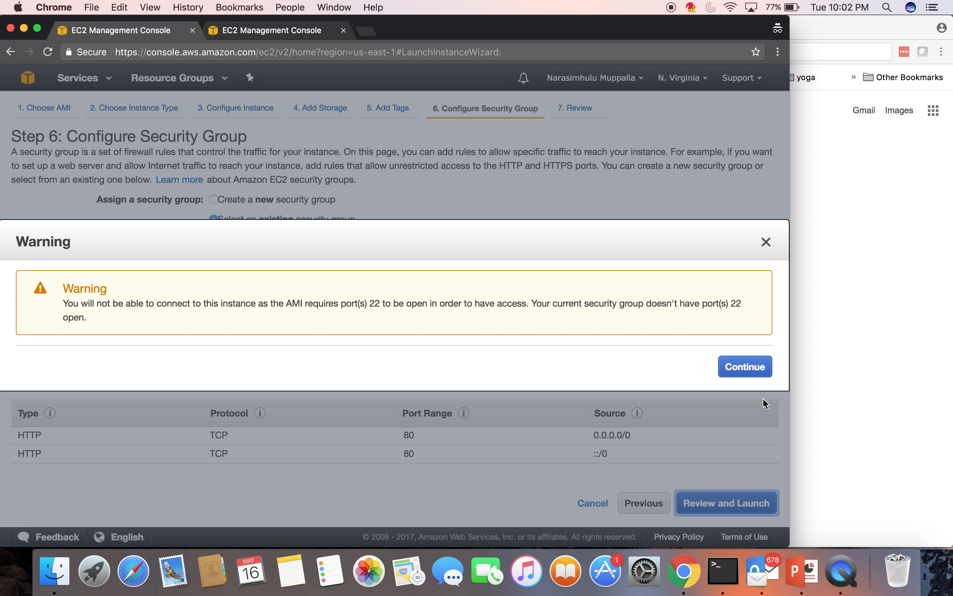
pyautogui.click(753, 368)
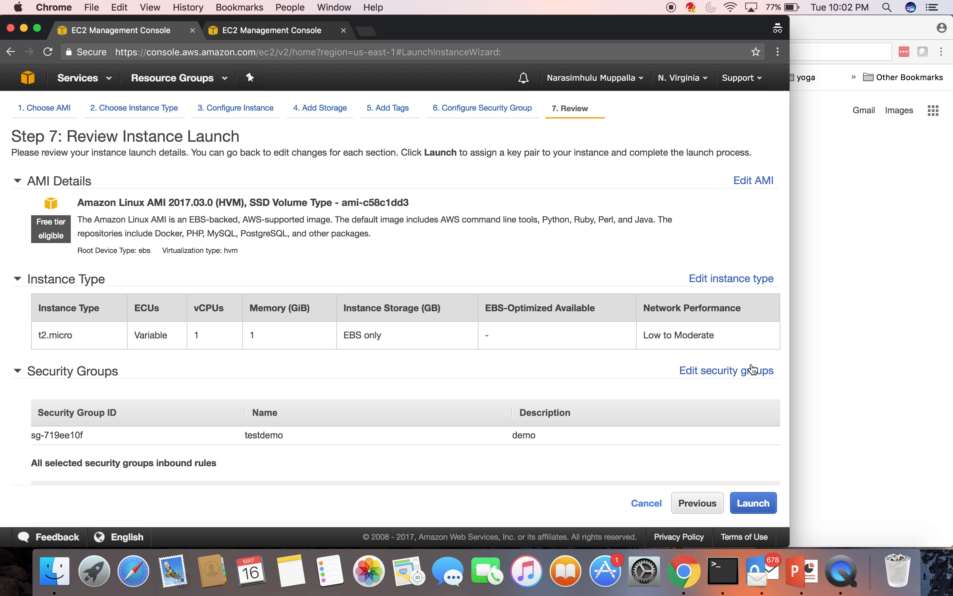
# Launch the instance with the existing key pair narsikey, acknowledging access to the private key file
pyautogui.click(763, 511)
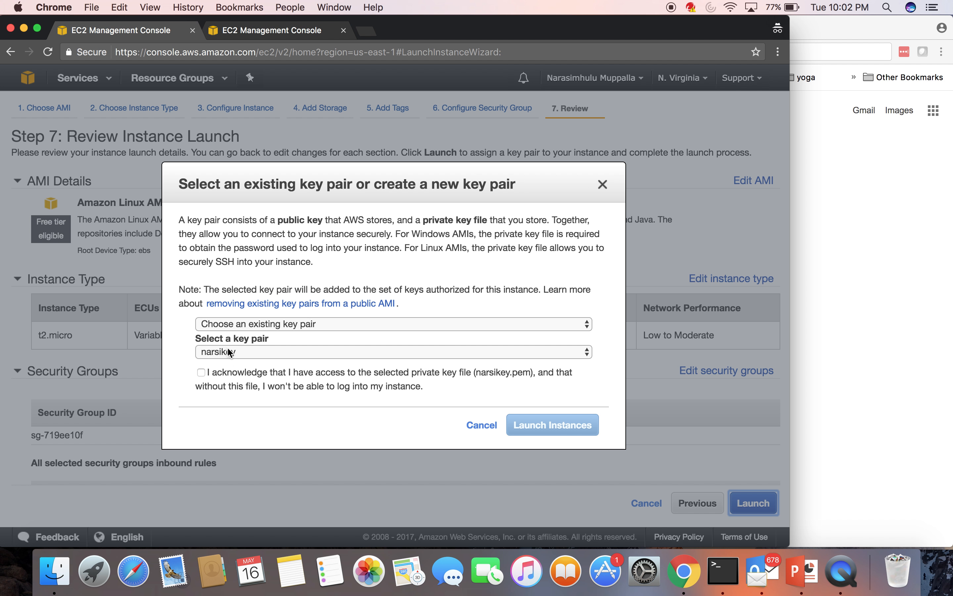
pyautogui.click(202, 373)
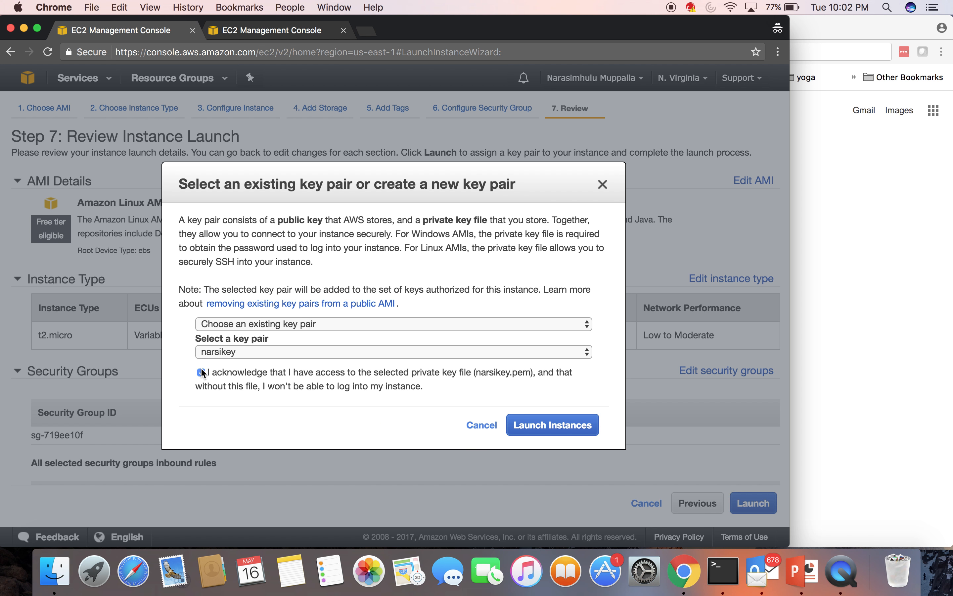
pyautogui.click(551, 426)
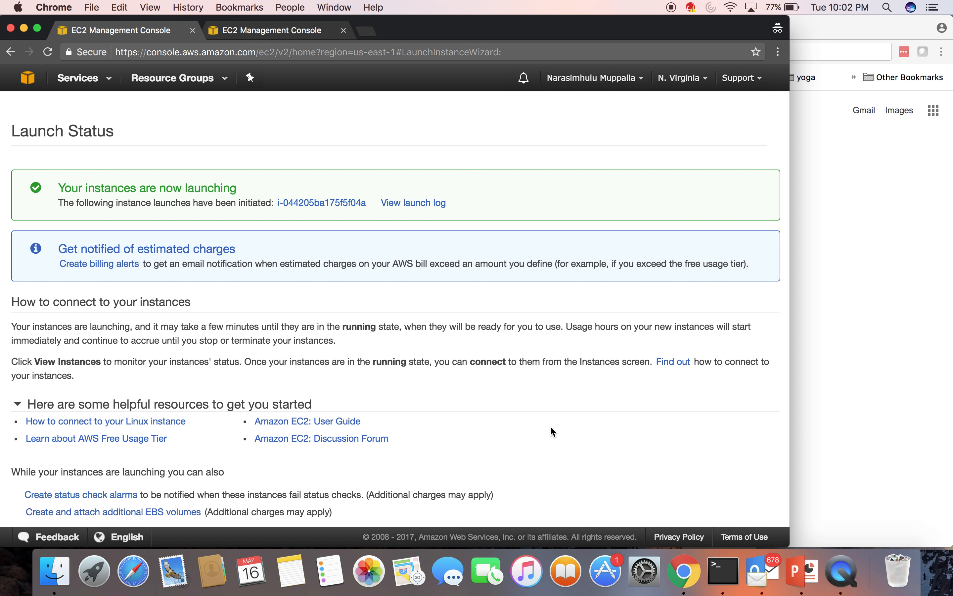
# Open the newly launched instance, refresh its page and examine its state, security group and public DNS in the description
pyautogui.click(302, 199)
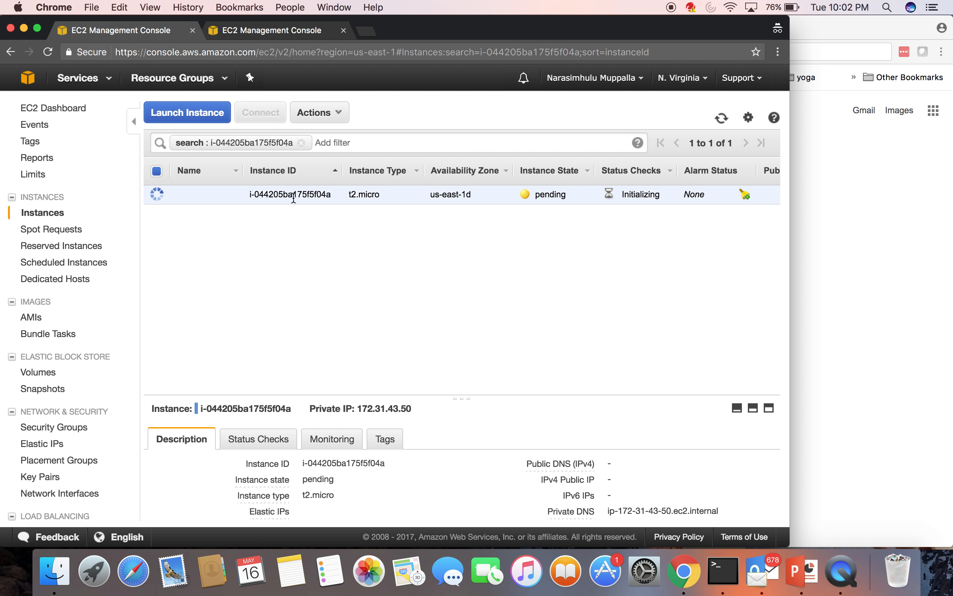
pyautogui.scroll(-5, 430, 420)
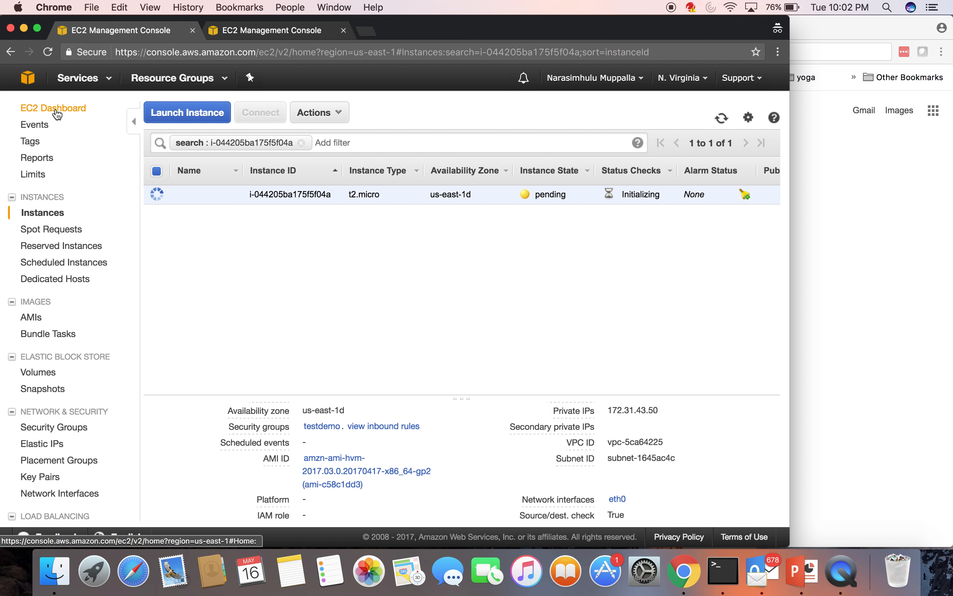
pyautogui.click(48, 53)
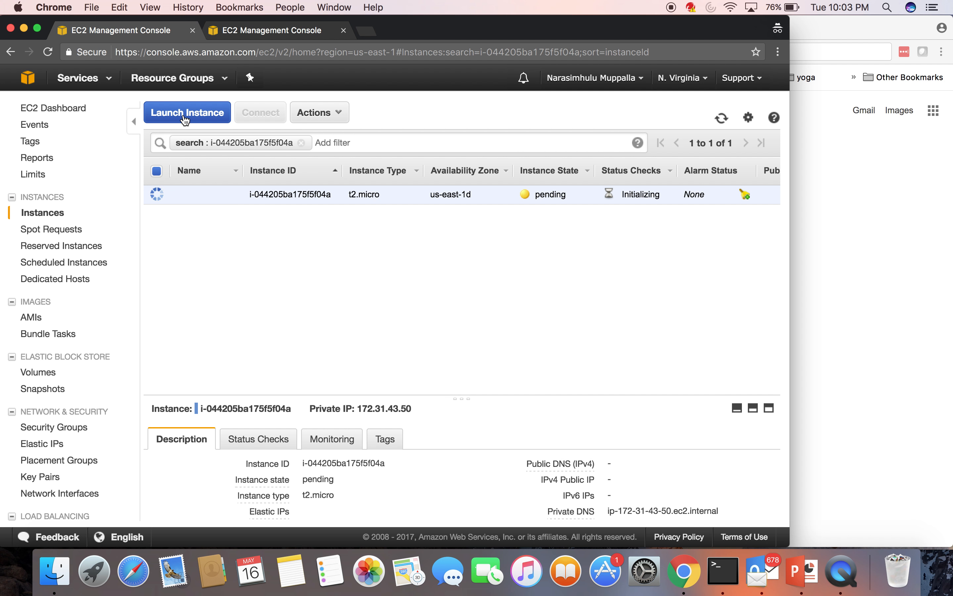
pyautogui.scroll(-3, 402, 447)
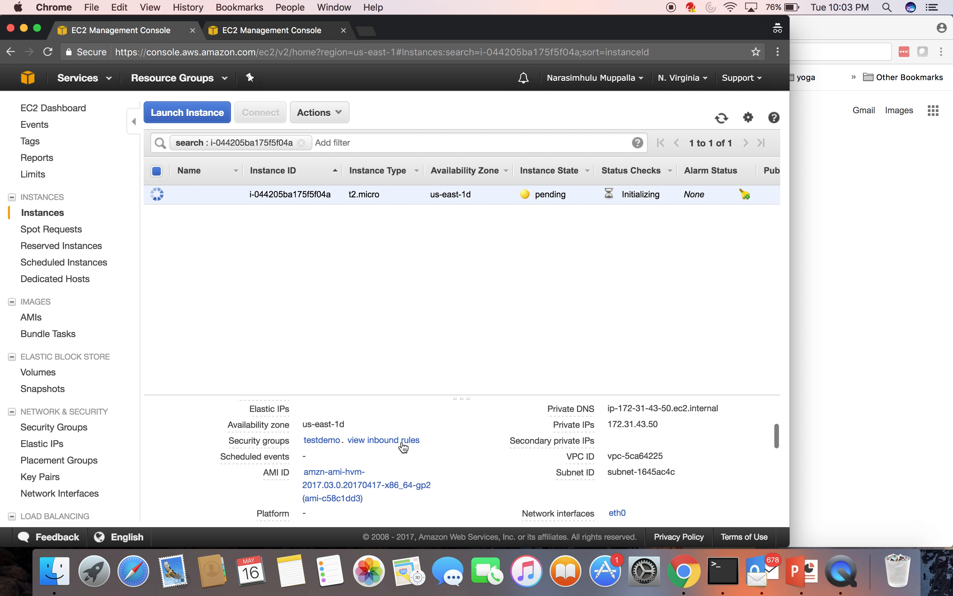
pyautogui.scroll(-2, 404, 447)
pyautogui.scroll(2, 421, 443)
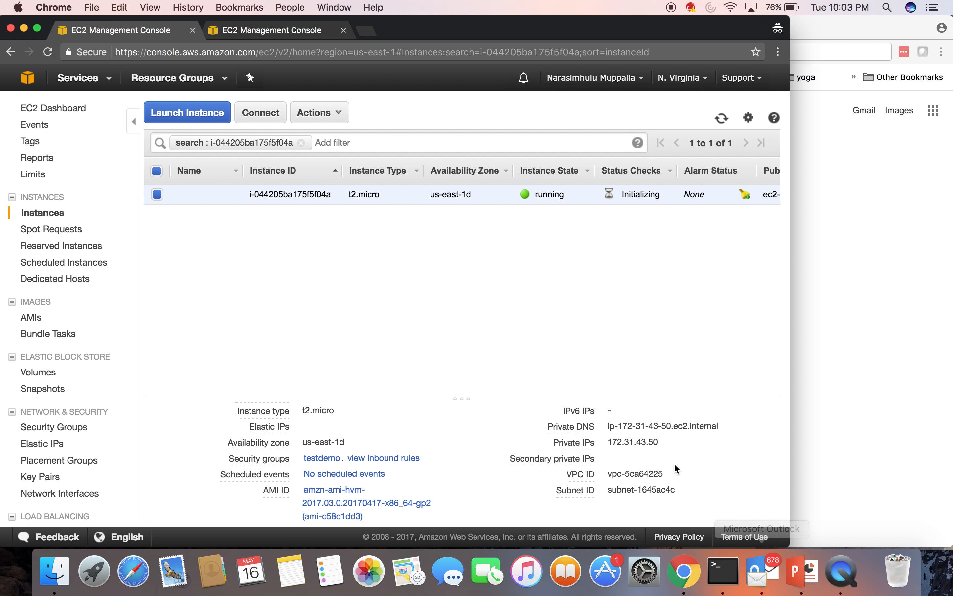
pyautogui.scroll(5, 719, 421)
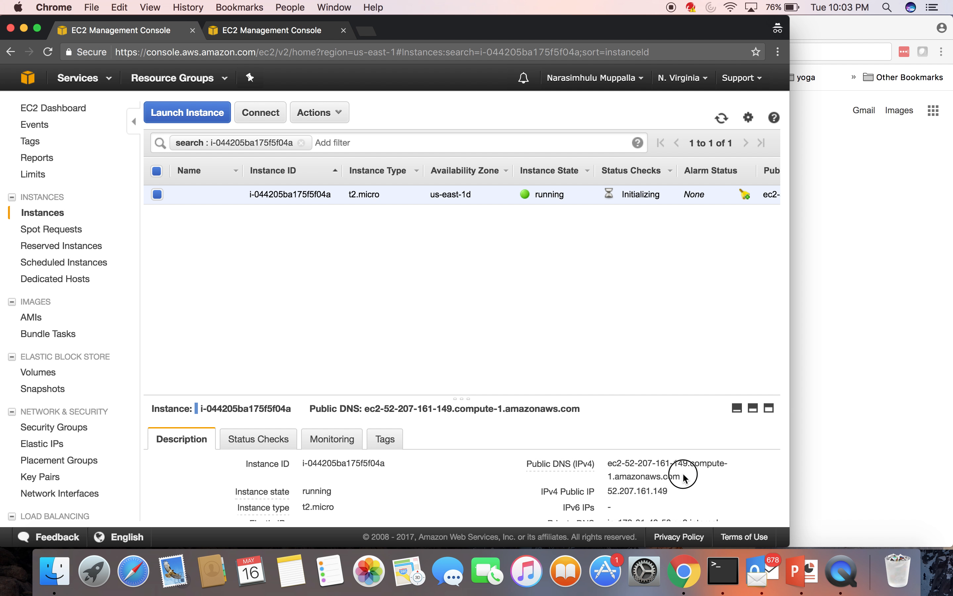
# Copy the new instance's public DNS, and list the narsiclouddemo folder with ls -ltr in a new Terminal tab
pyautogui.moveTo(681, 477); pyautogui.dragTo(608, 464)
pyautogui.press('super+c')
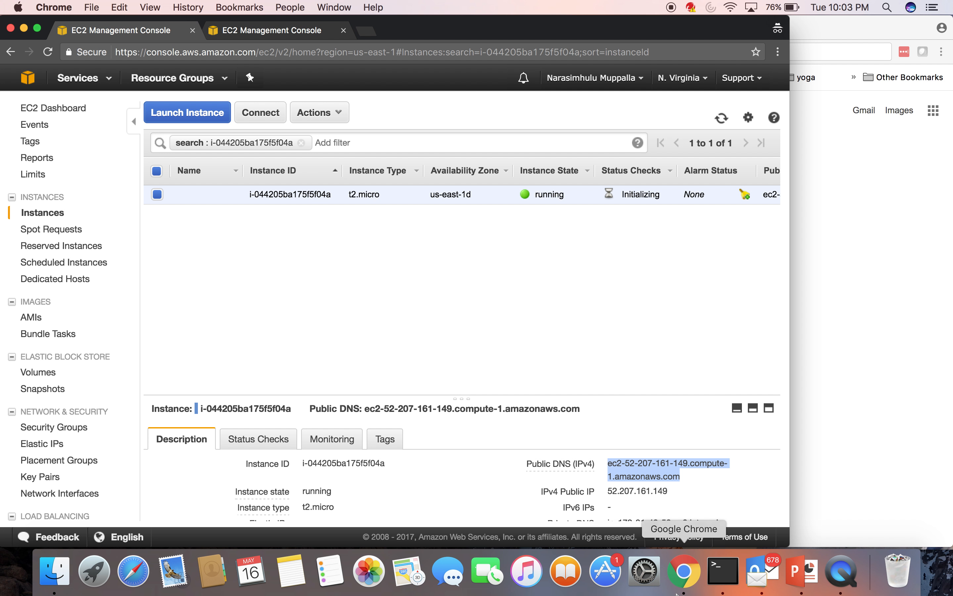
pyautogui.click(723, 571)
pyautogui.click(562, 289)
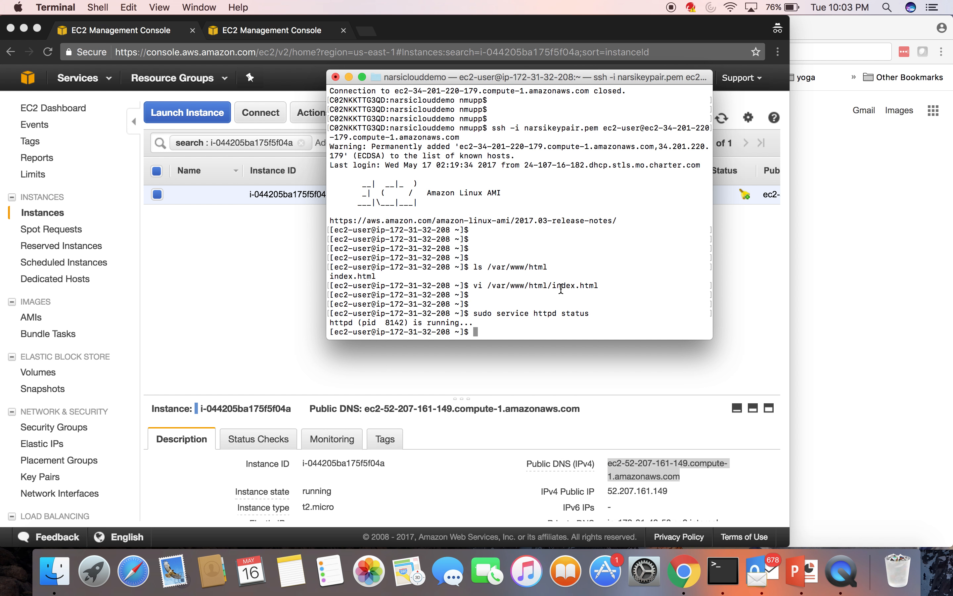
pyautogui.press('super+t')
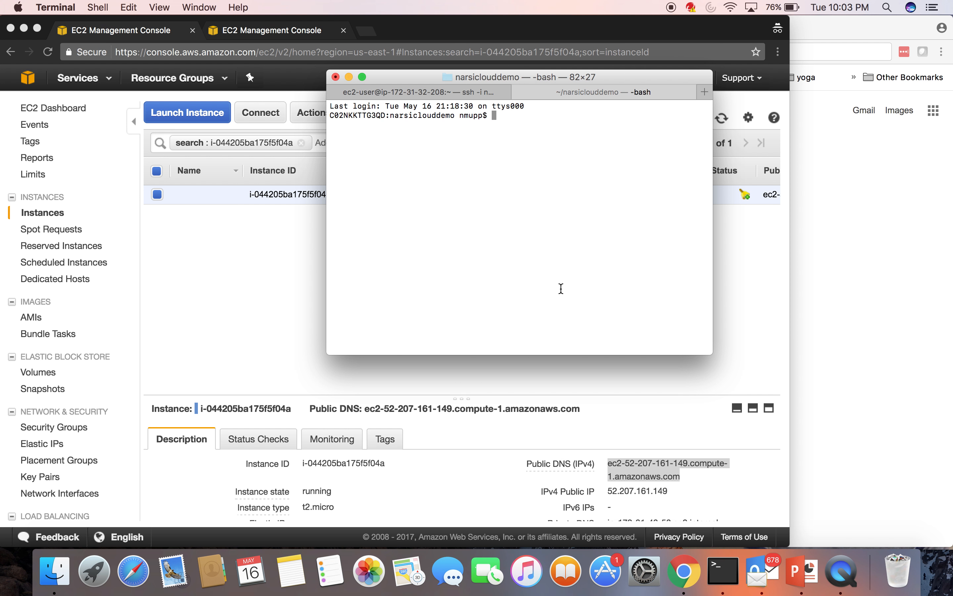
pyautogui.write('ls -ltr')
pyautogui.press('Return')
pyautogui.press('Return')
pyautogui.press('Return')
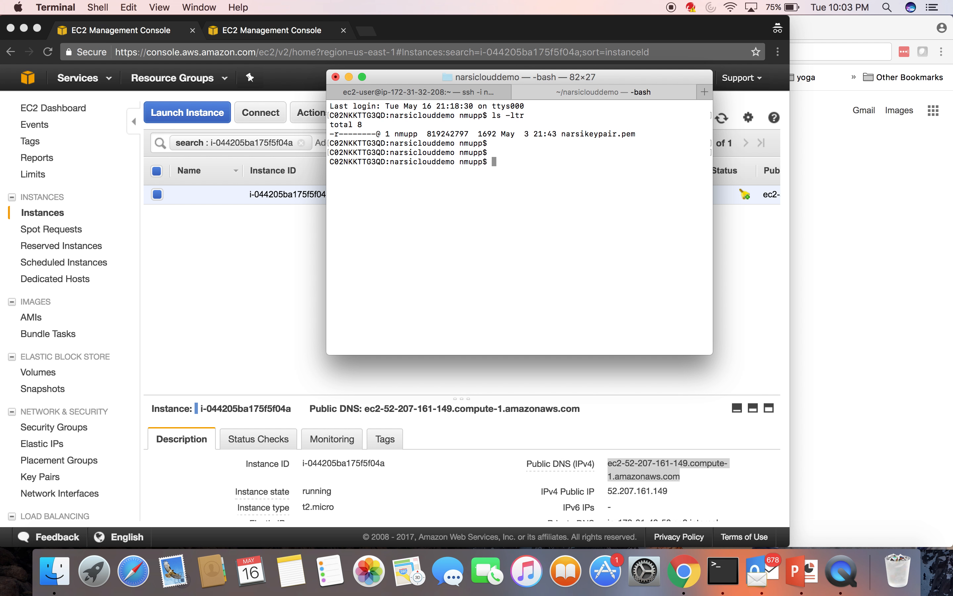
# Try to connect over SSH as ec2-user at the copied public DNS using narsikeypair.pem, and abort the pending connection
pyautogui.write('ssh -i nar')
pyautogui.press('Tab')
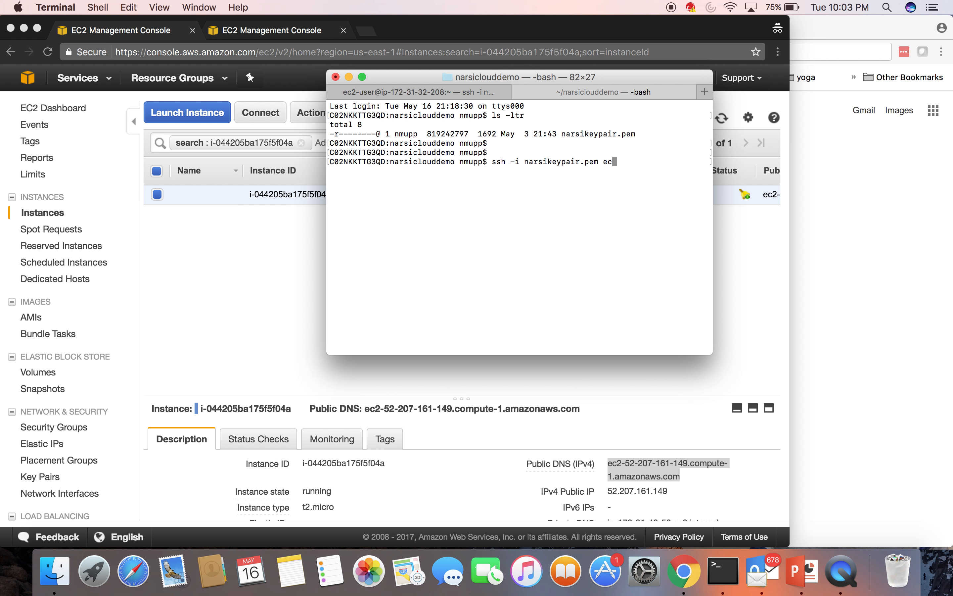
pyautogui.write('ec2-user@')
pyautogui.press('super+v')
pyautogui.press('Return')
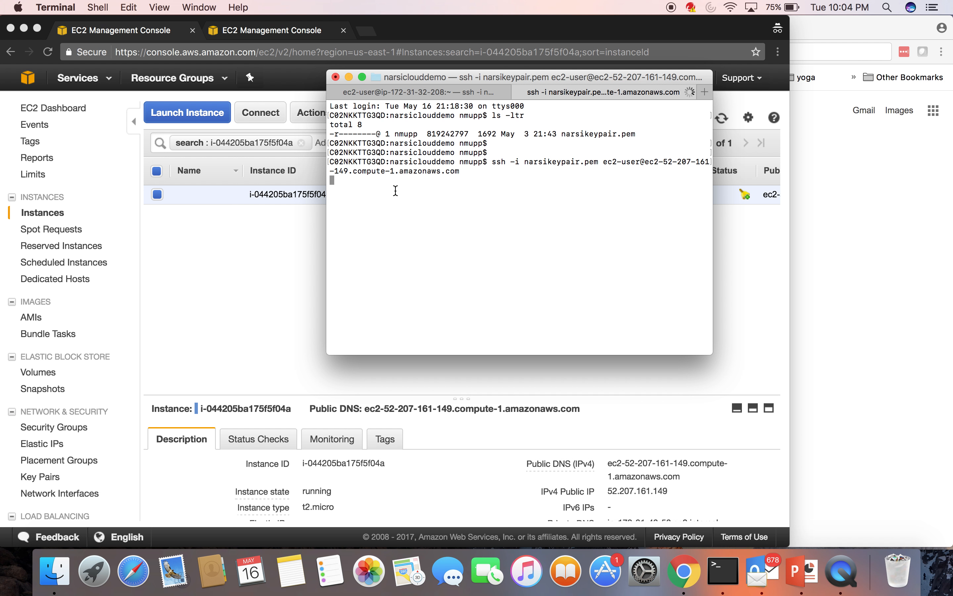
pyautogui.hotkey('ctrl', 'c')
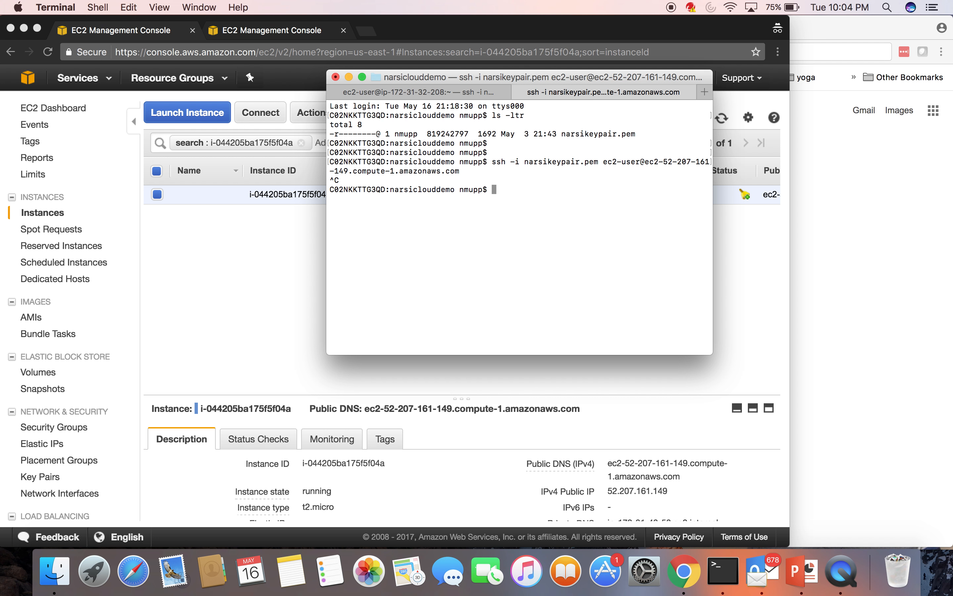
# Switch back to Chrome and open the inbound rules of the instance's testdemo security group for editing
pyautogui.click(334, 467)
pyautogui.scroll(-5, 355, 482)
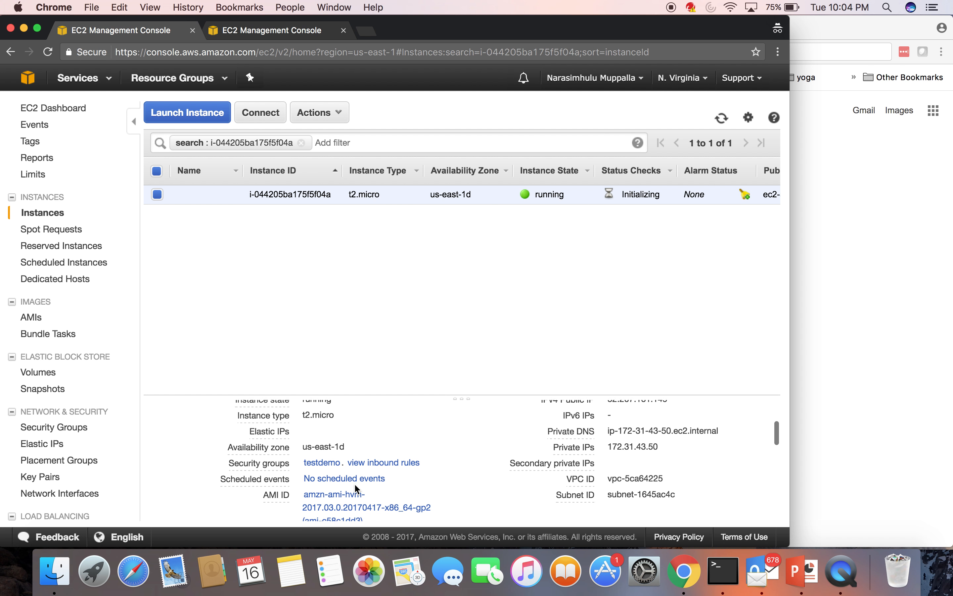
pyautogui.click(320, 465)
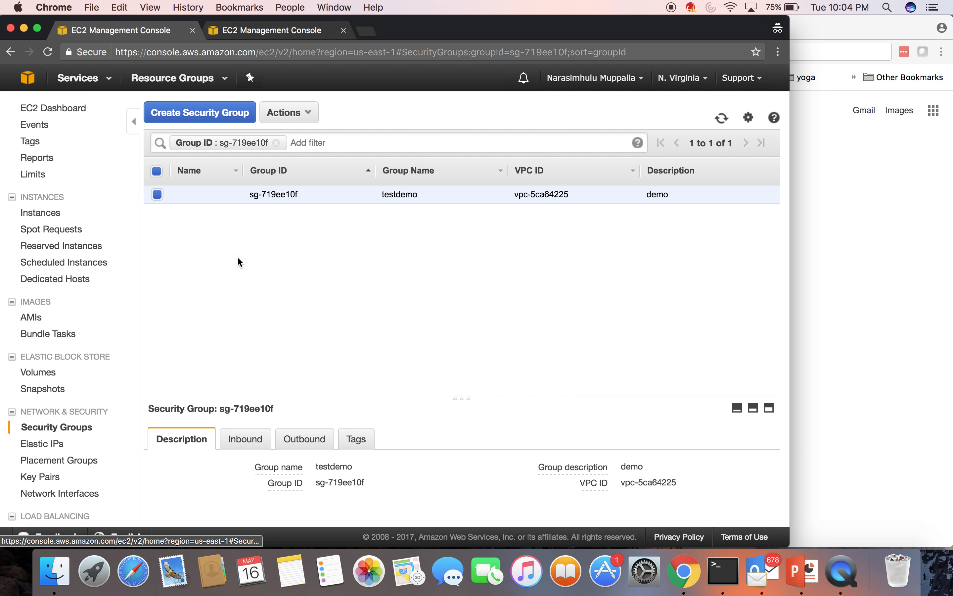
pyautogui.click(250, 441)
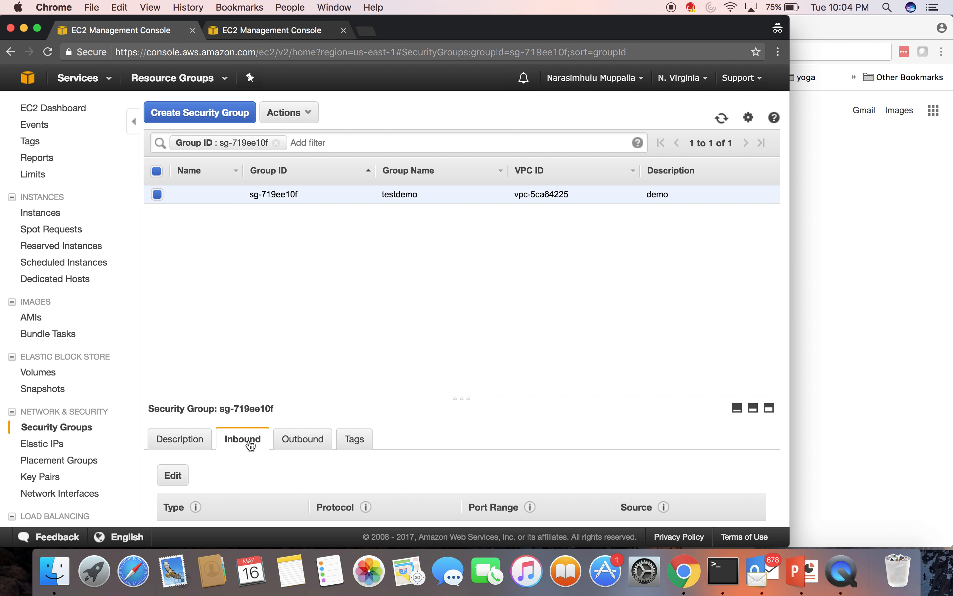
pyautogui.click(174, 477)
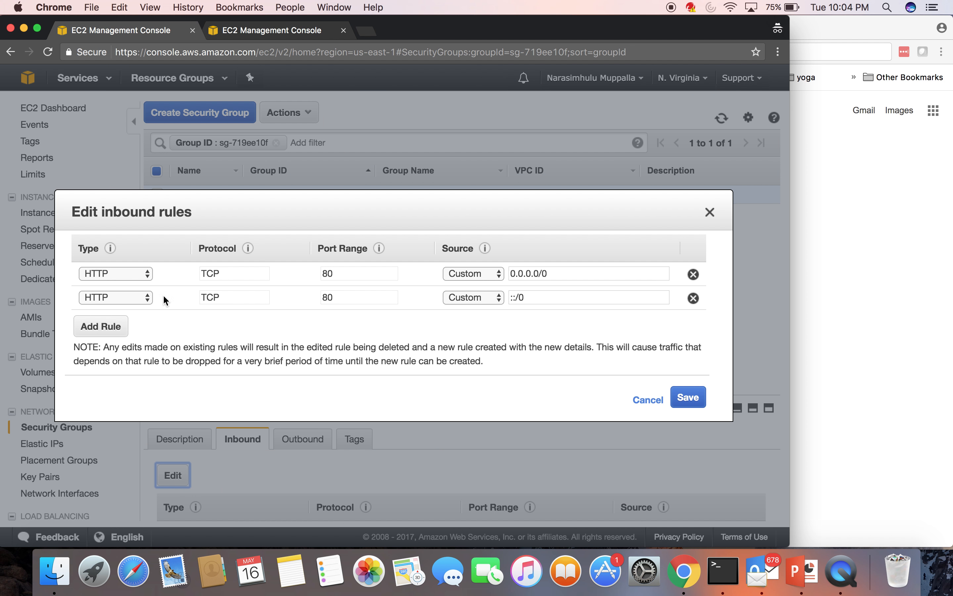
# Add an SSH inbound rule on port 22 with source Anywhere to the testdemo group and save the rules
pyautogui.click(99, 326)
pyautogui.click(111, 322)
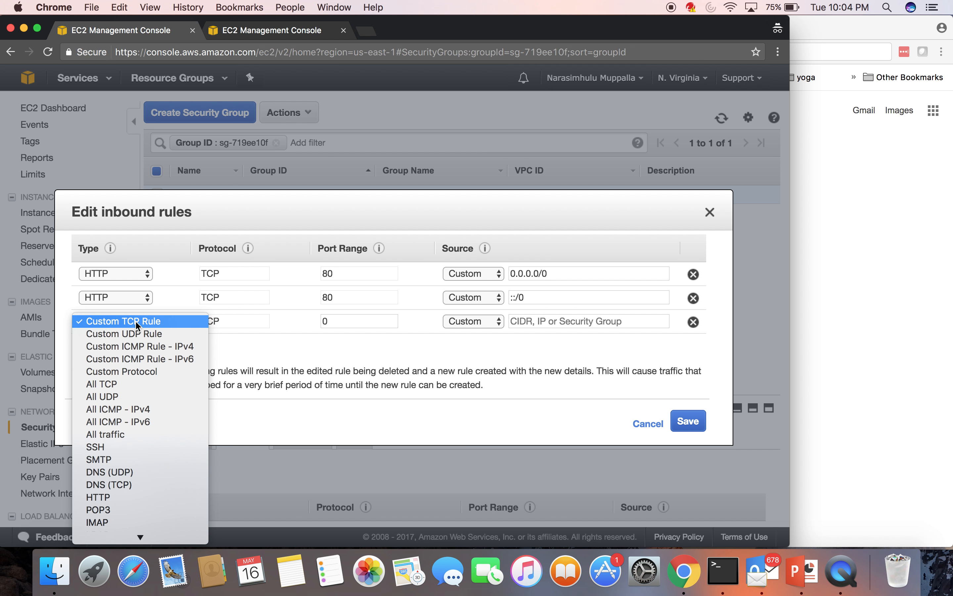
pyautogui.click(122, 445)
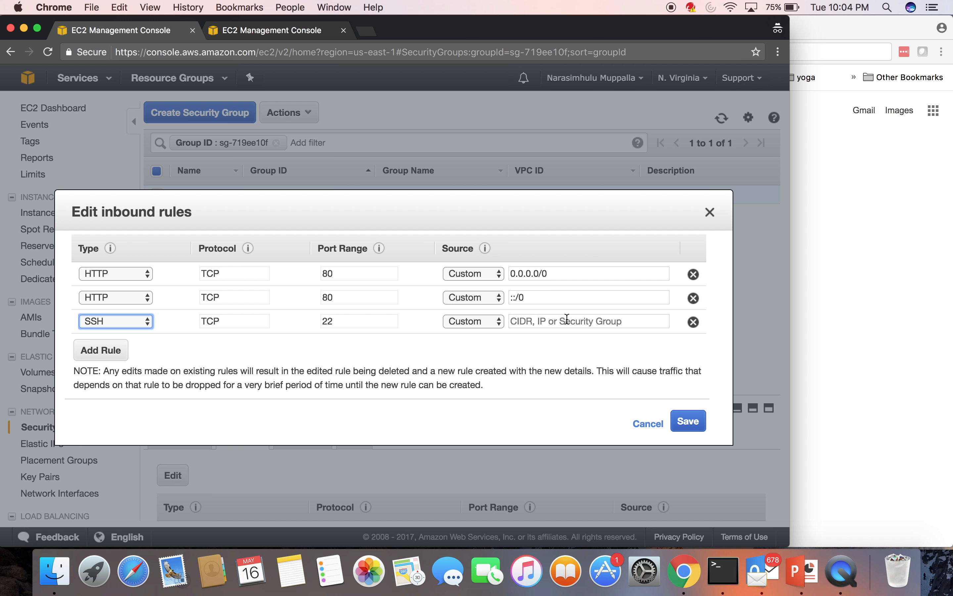
pyautogui.click(492, 321)
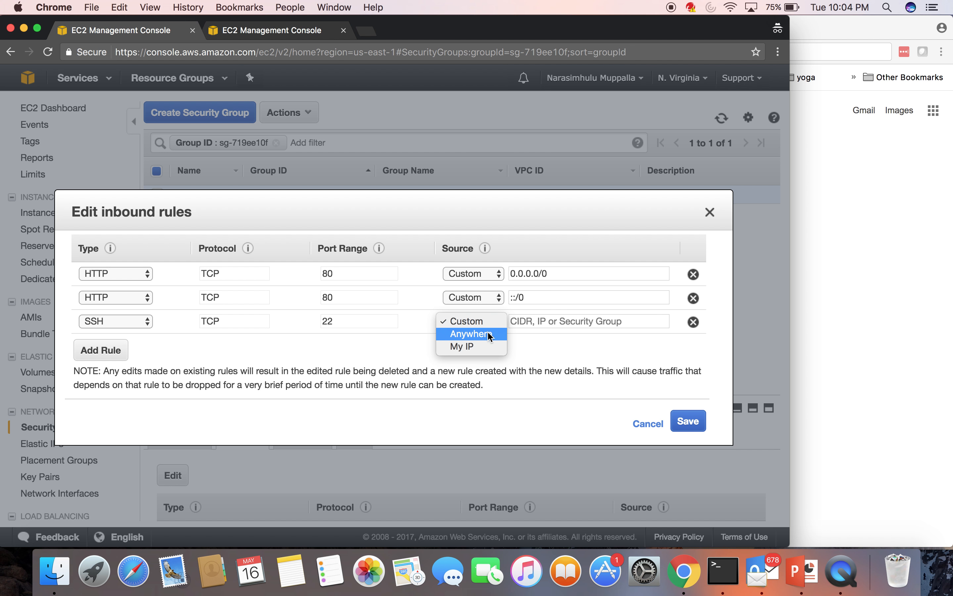
pyautogui.click(531, 344)
pyautogui.click(693, 414)
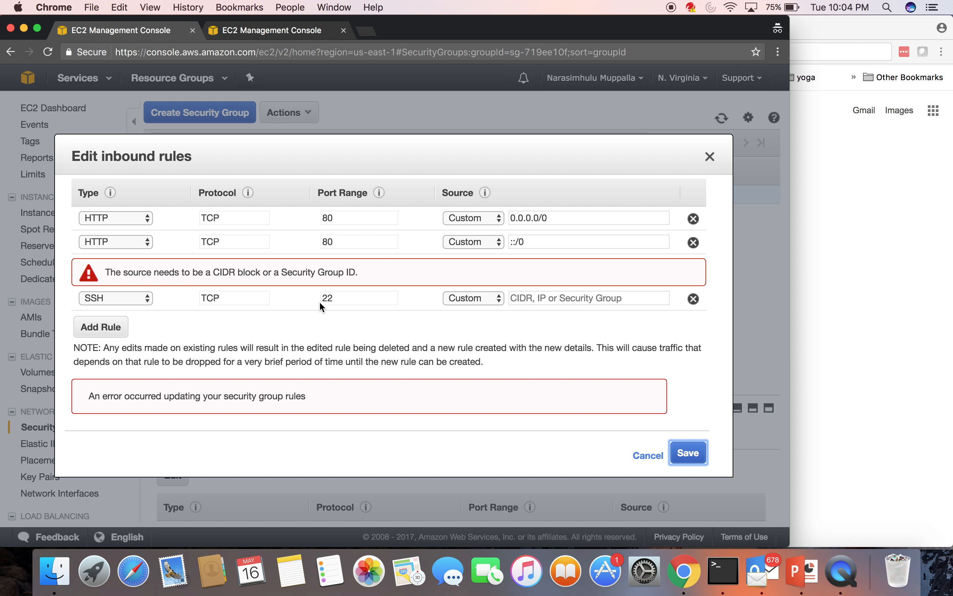
pyautogui.click(500, 297)
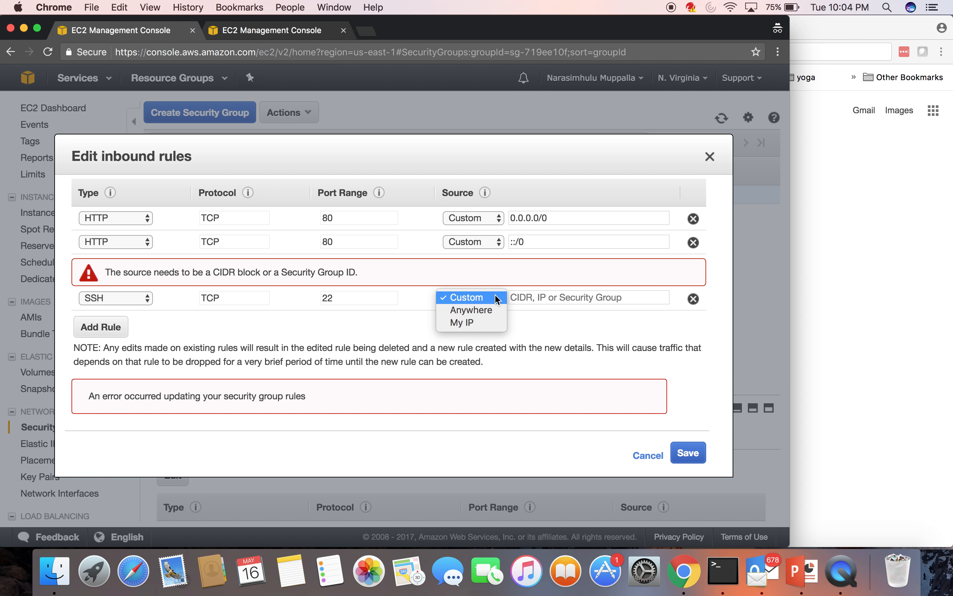
pyautogui.click(483, 311)
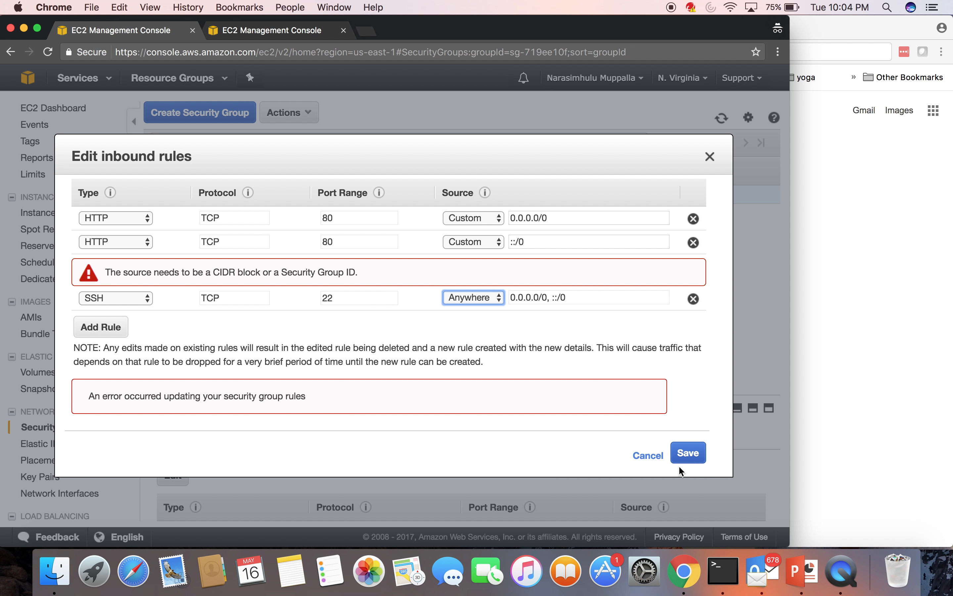
pyautogui.click(690, 452)
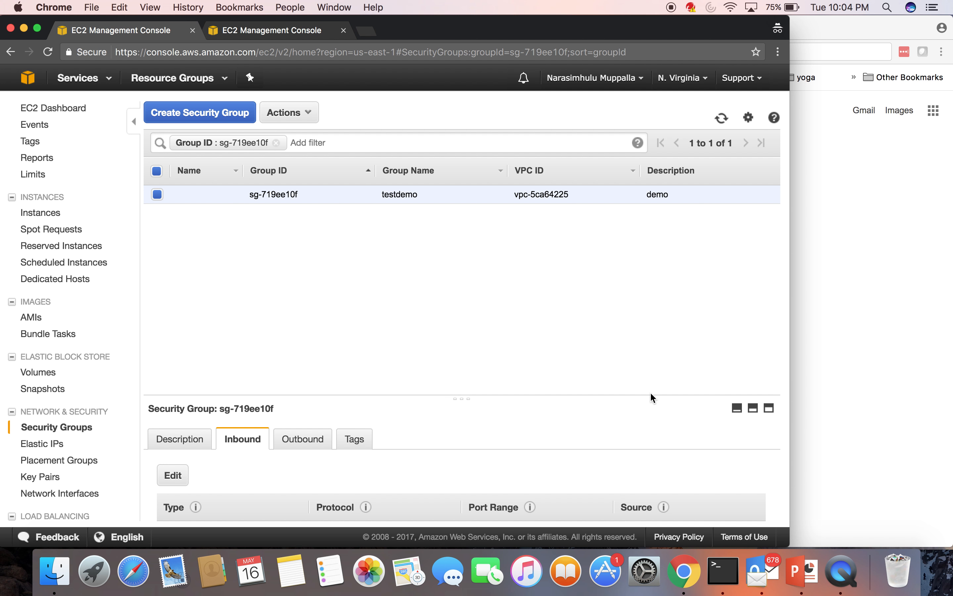
# Rerun the SSH connection to the new instance in Terminal and list its home directory with ls -ltr
pyautogui.click(723, 571)
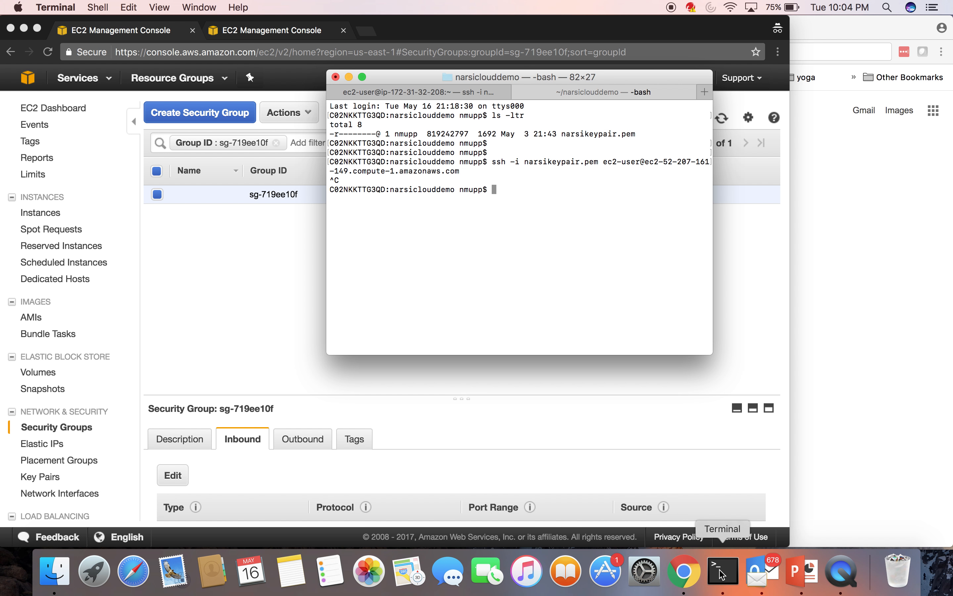
pyautogui.press('Up')
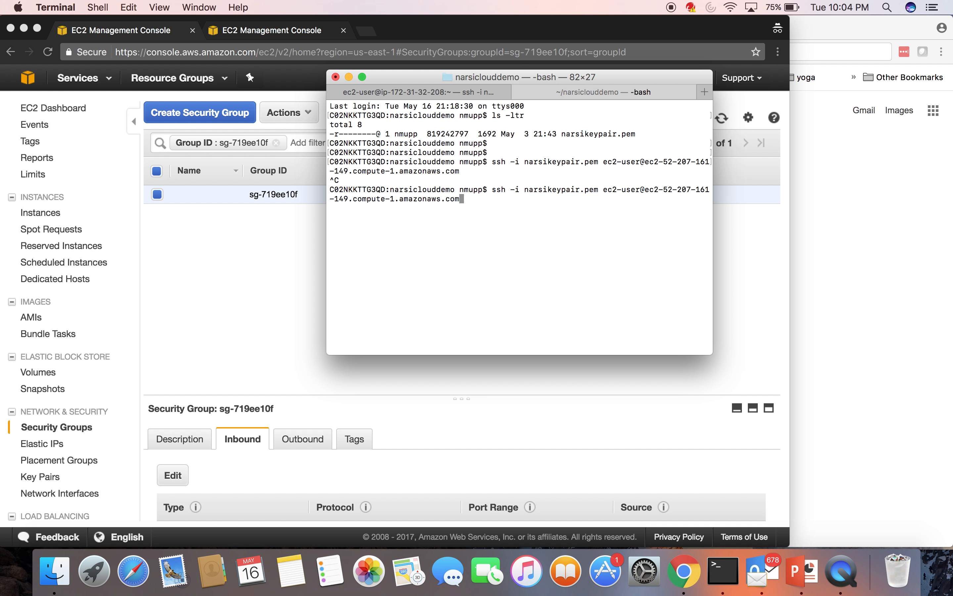
pyautogui.press('Return')
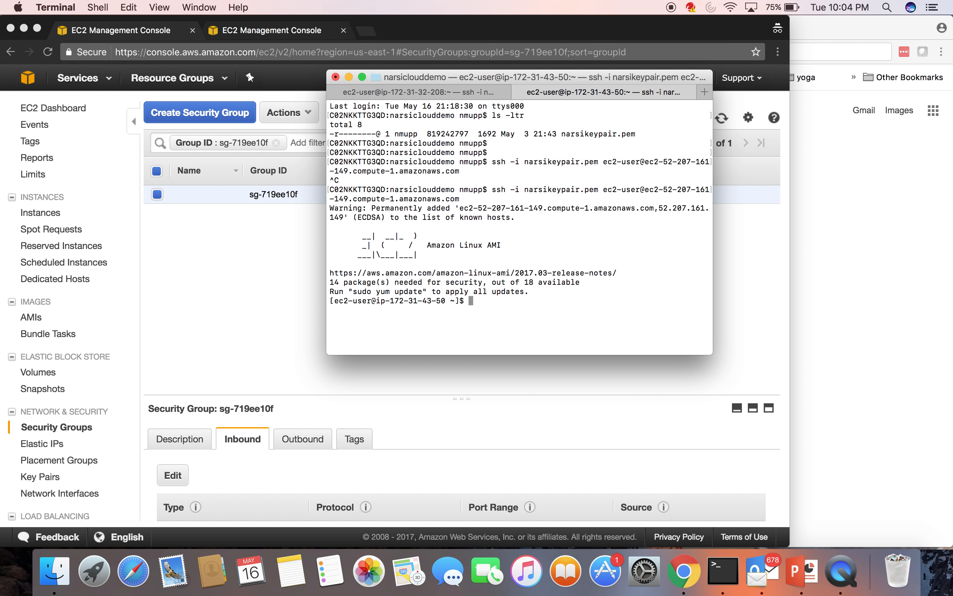
pyautogui.write('ls -ltr')
pyautogui.press('Return')
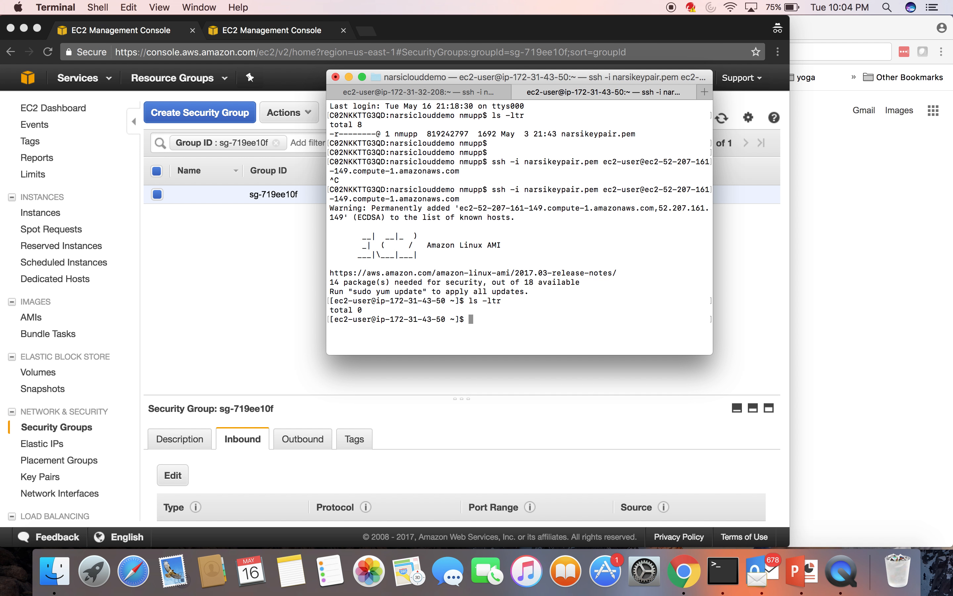
pyautogui.press('Return')
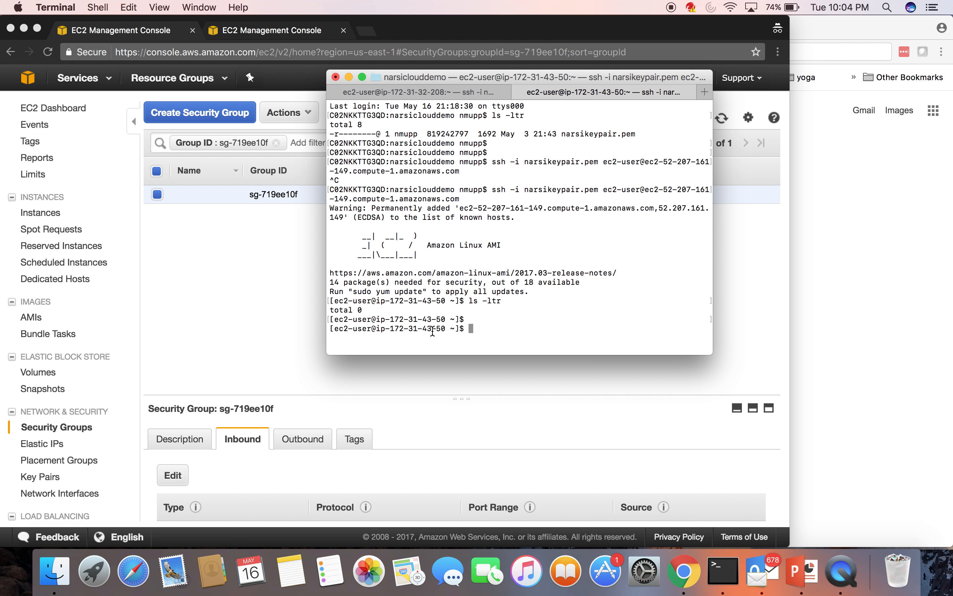
# Return to Chrome and start adding another inbound rule to the testdemo group, opening the choice of rule type
pyautogui.click(226, 269)
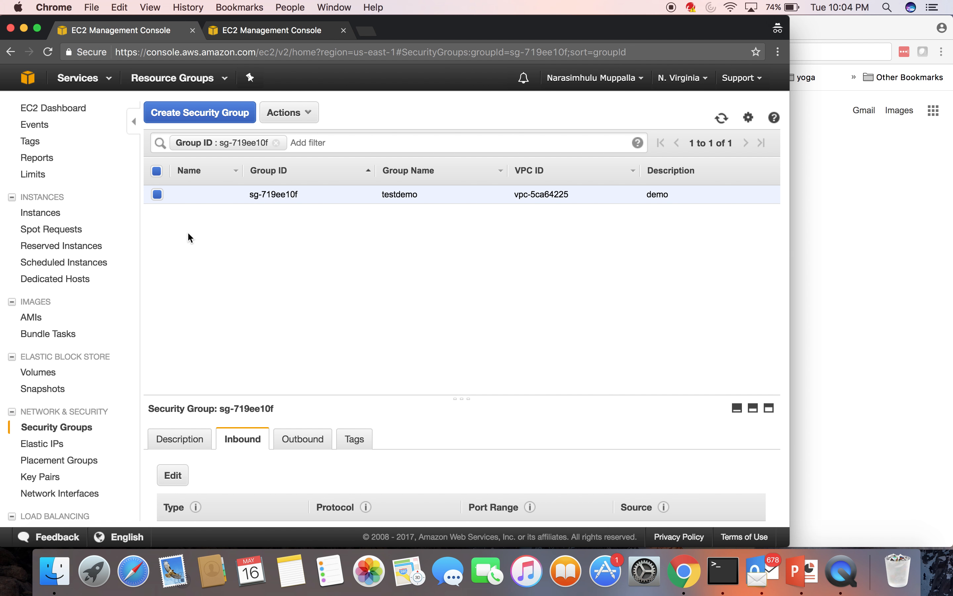
pyautogui.click(173, 476)
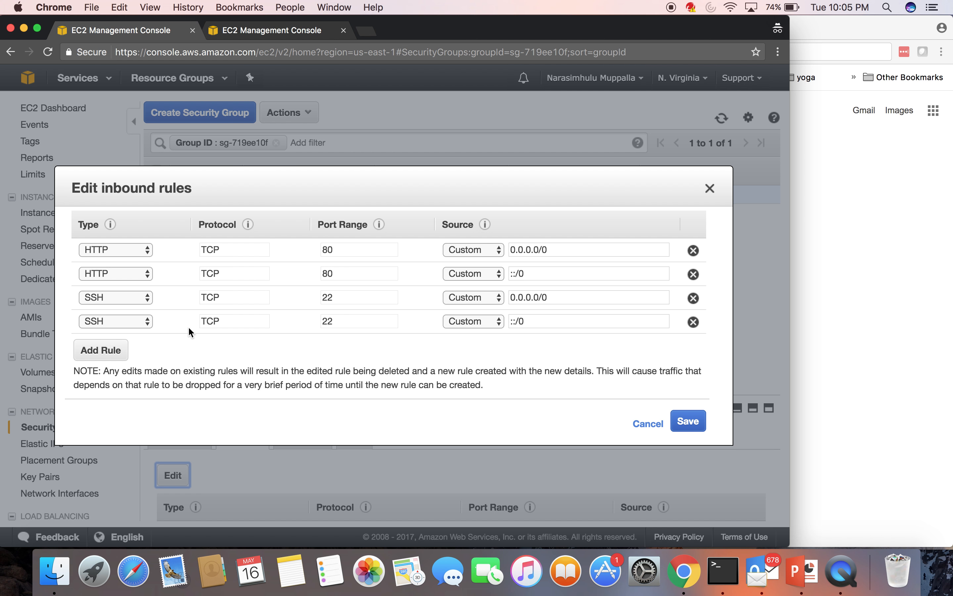
pyautogui.click(105, 350)
pyautogui.click(149, 343)
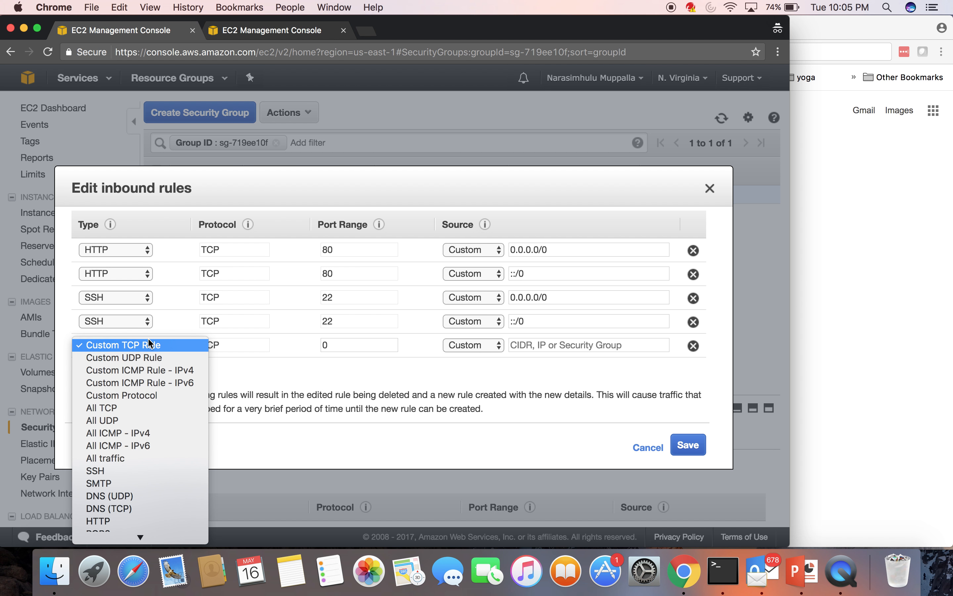